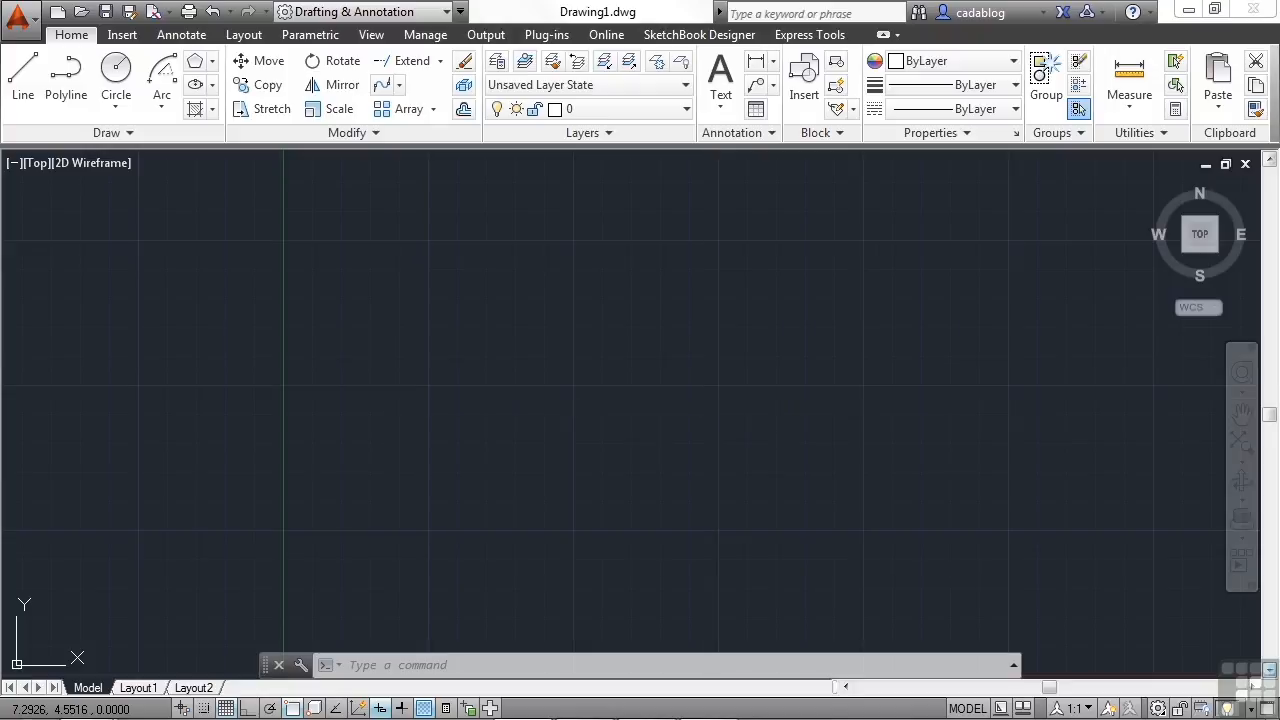
Open the drawing Array-Example.dwg
key("ctrl+o")
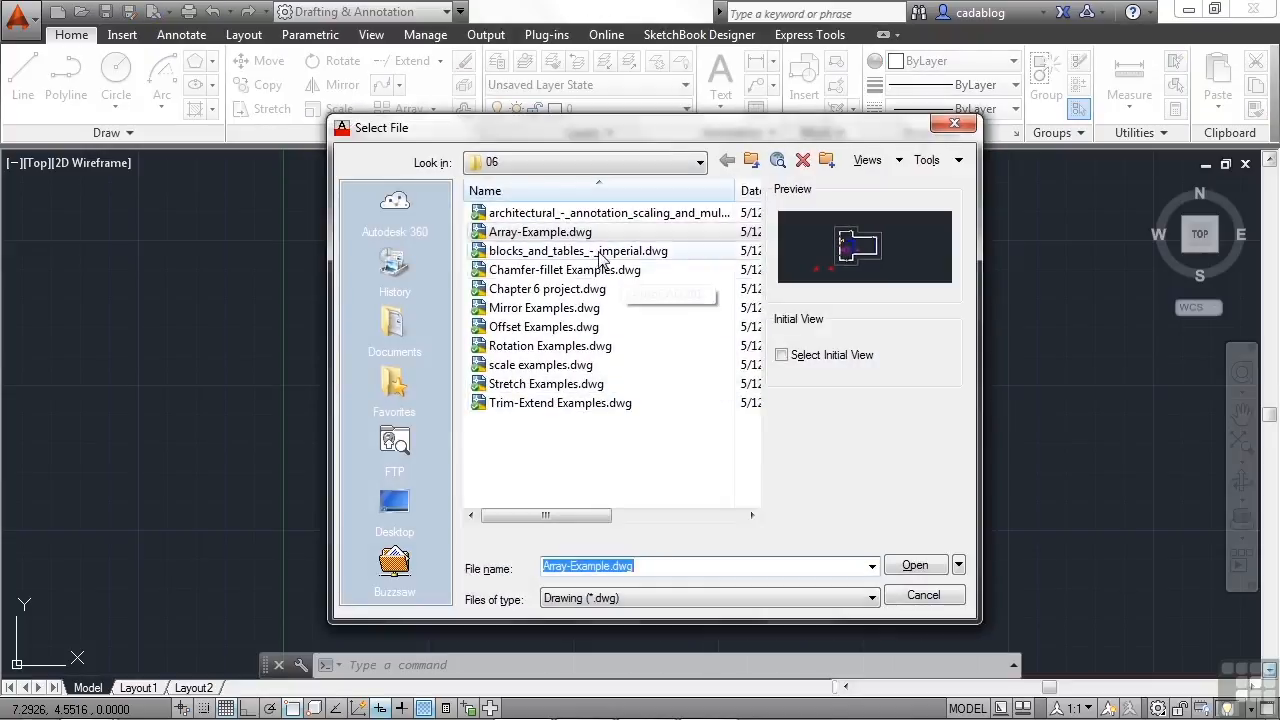
left_click(910, 565)
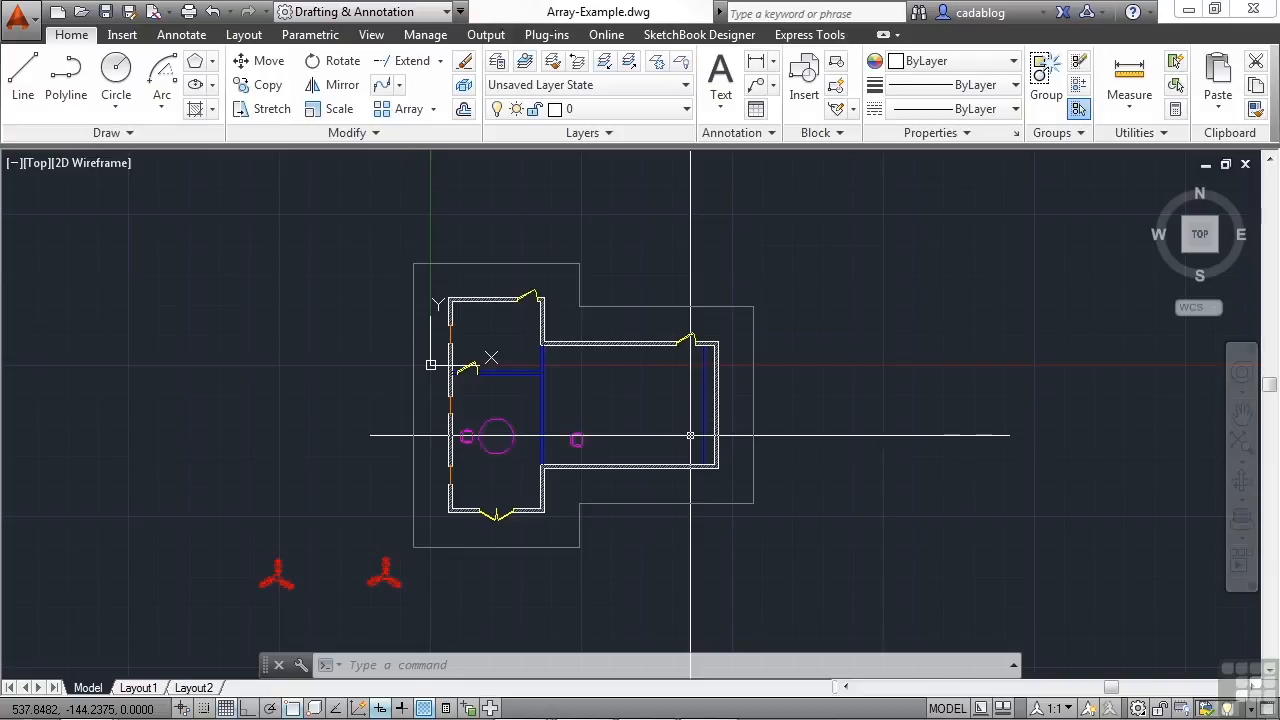
type("a")
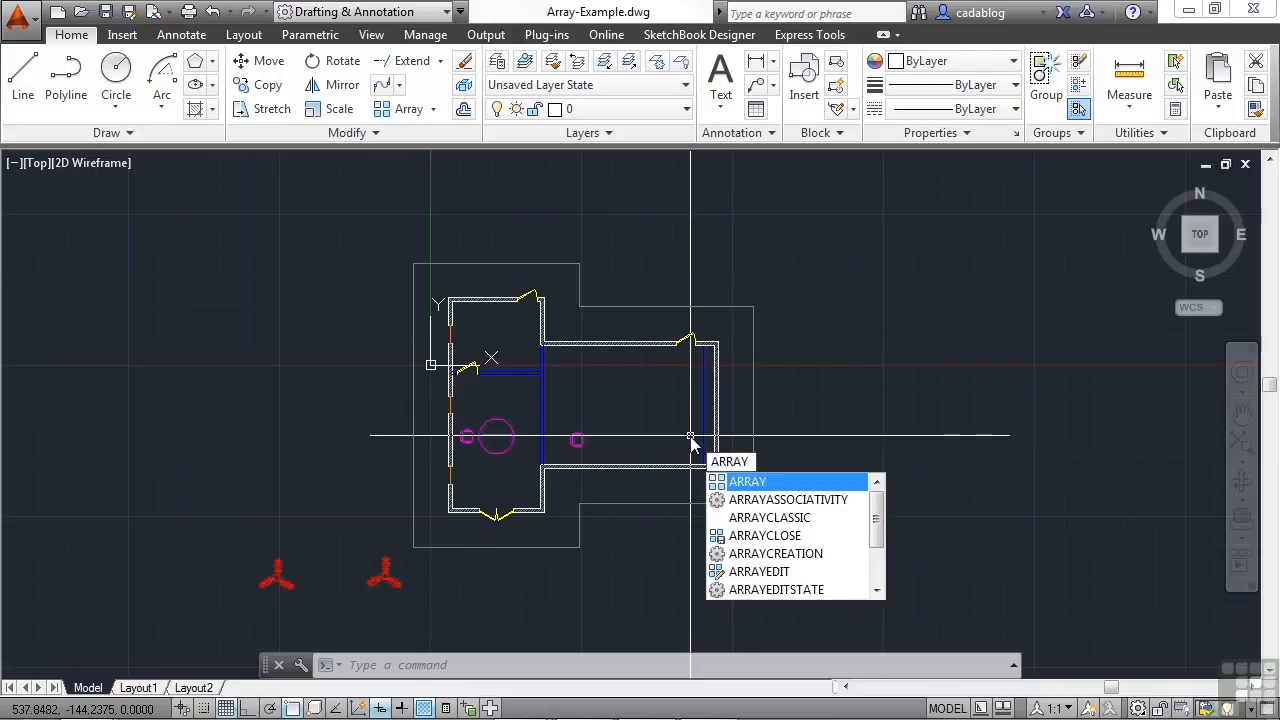
key("Escape")
type("ar")
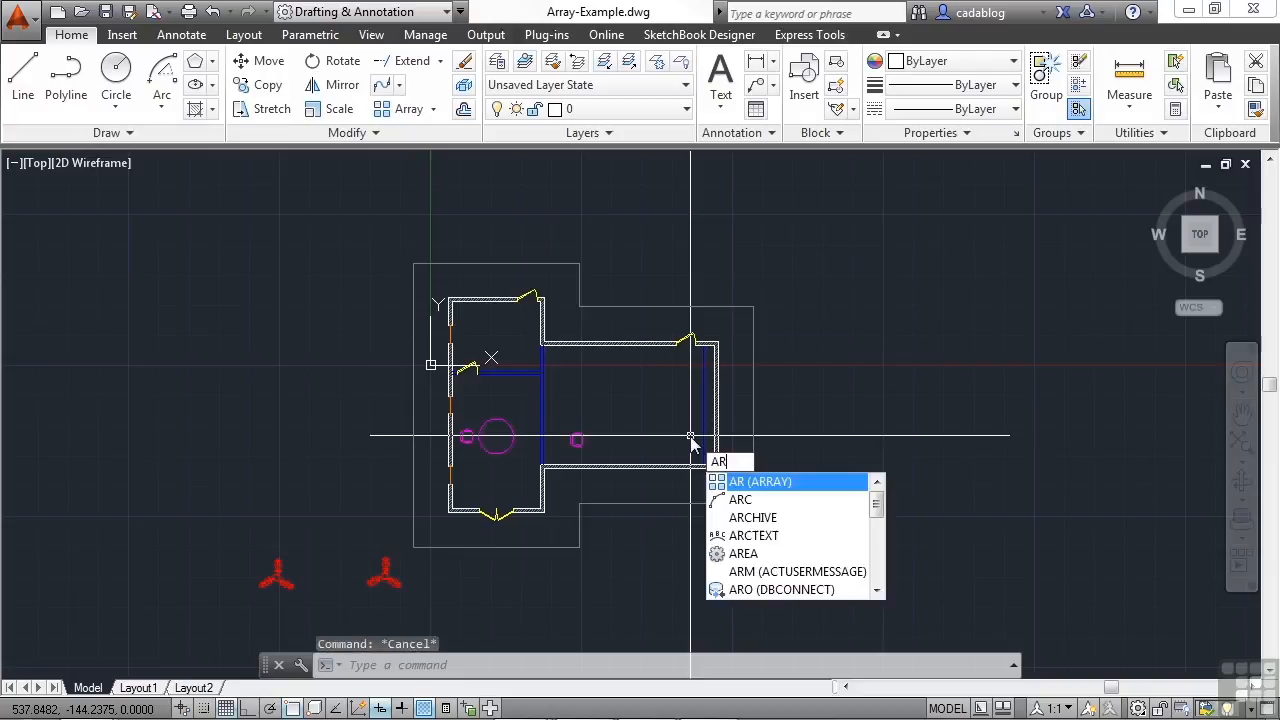
key("Escape")
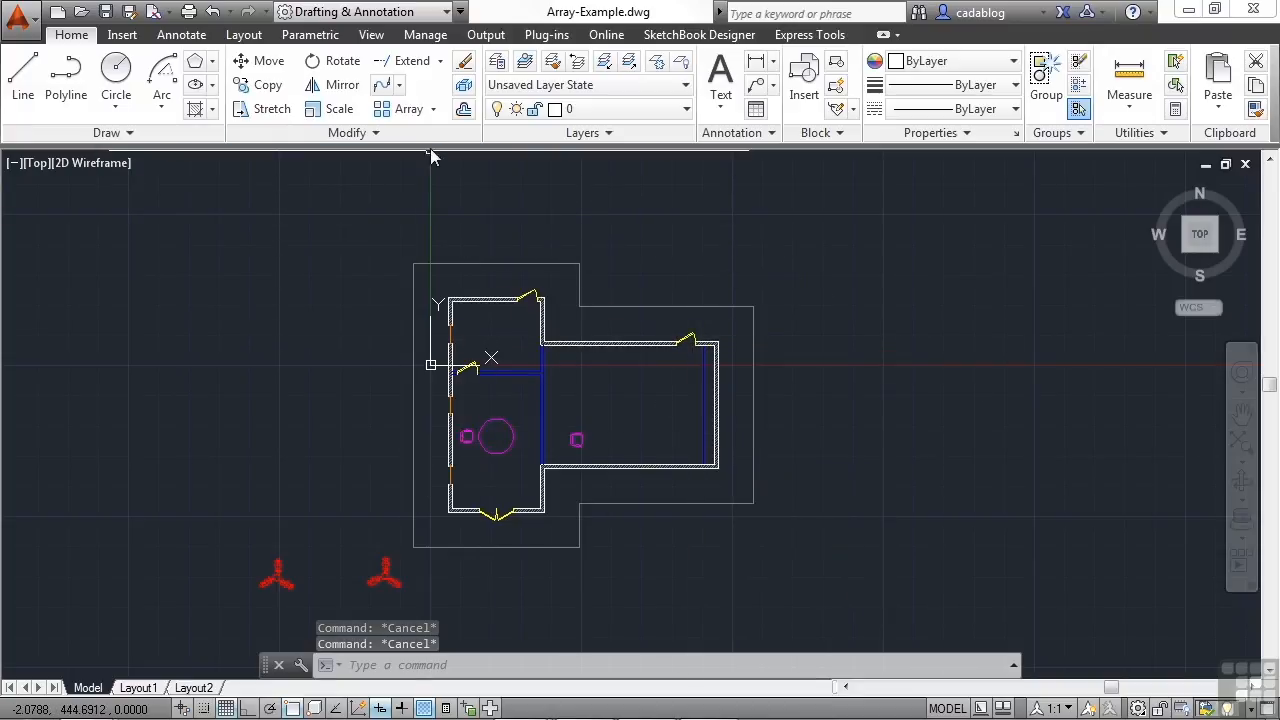
left_click(433, 110)
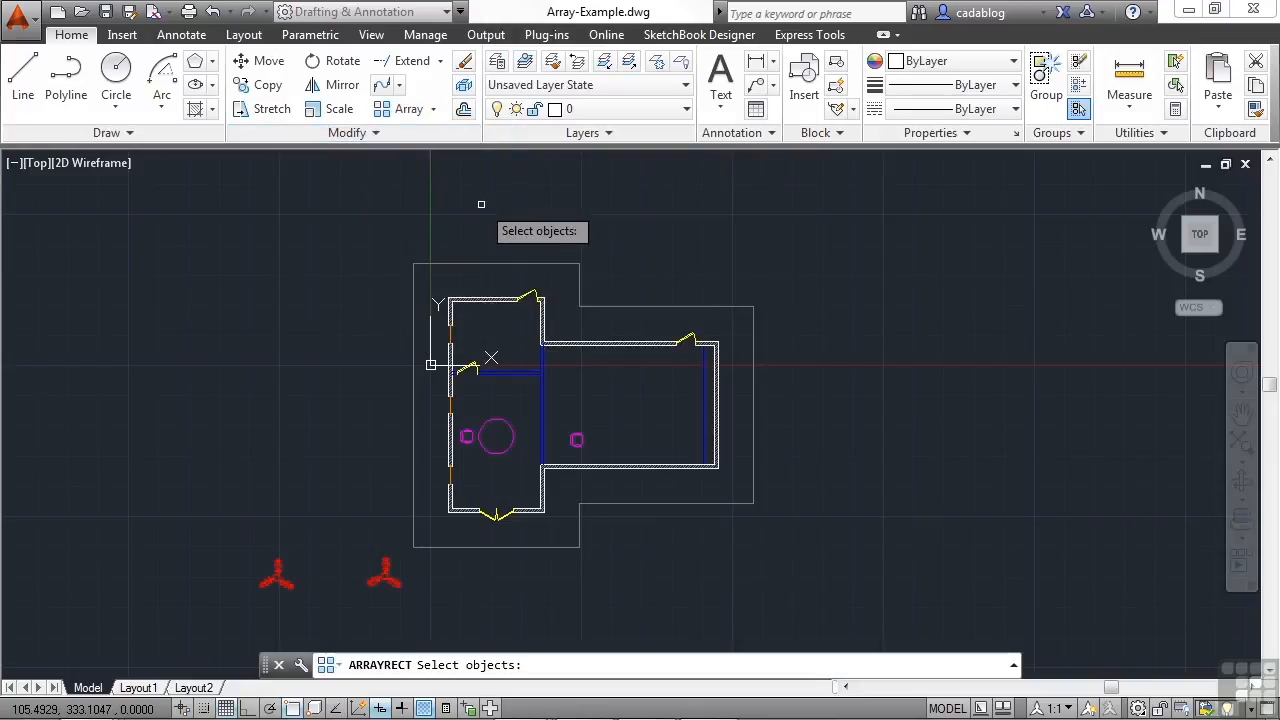
scroll(592, 460, "up", 6)
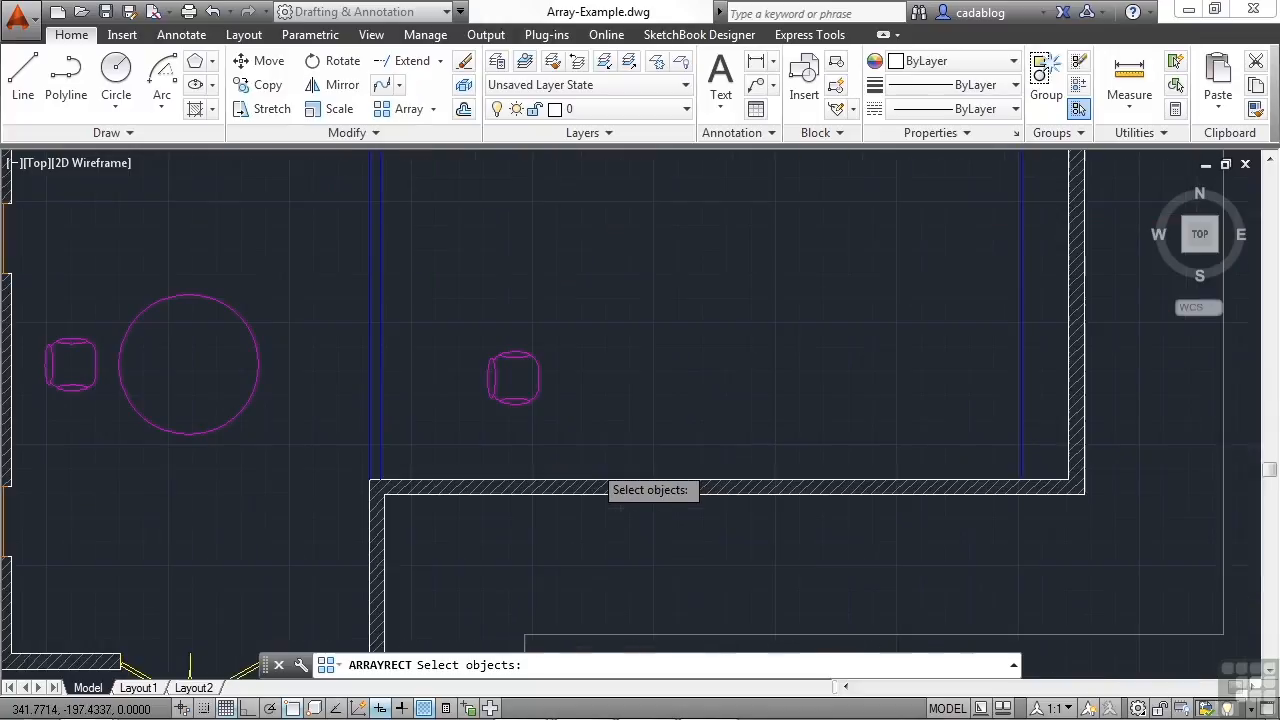
middle_click_drag(570, 394, 534, 445)
scroll(538, 415, "down", 2)
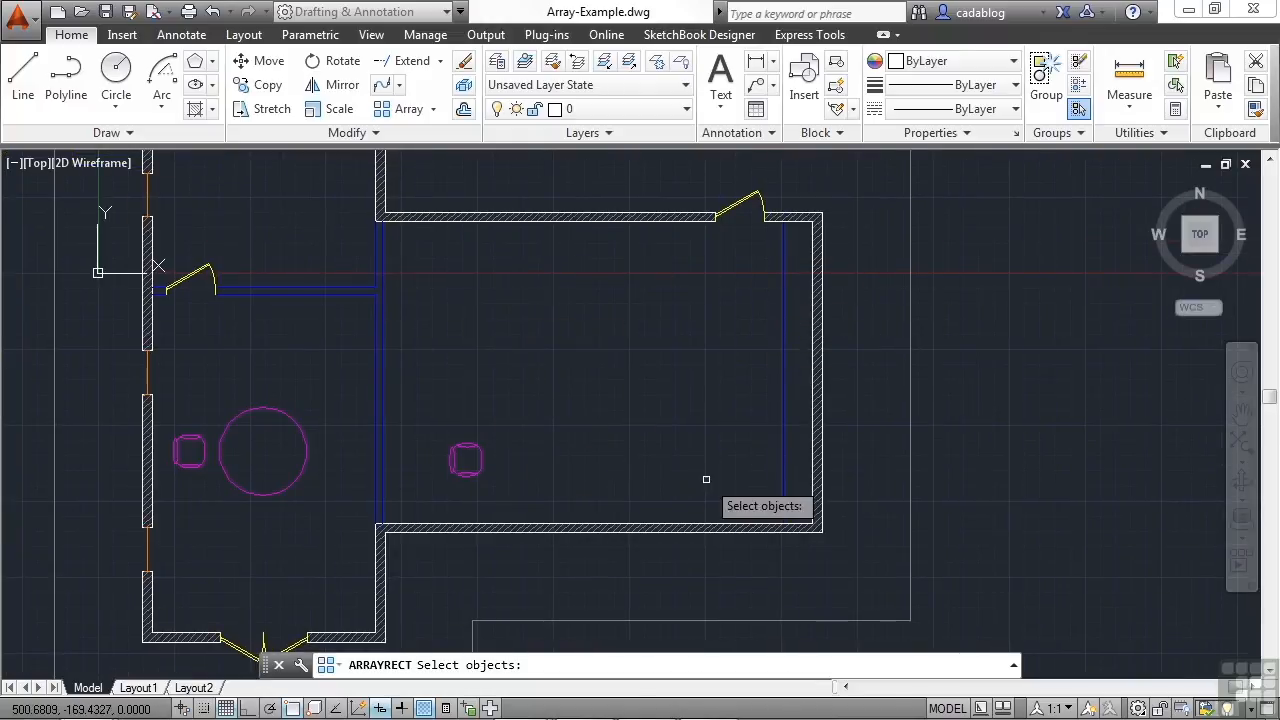
left_click(477, 471)
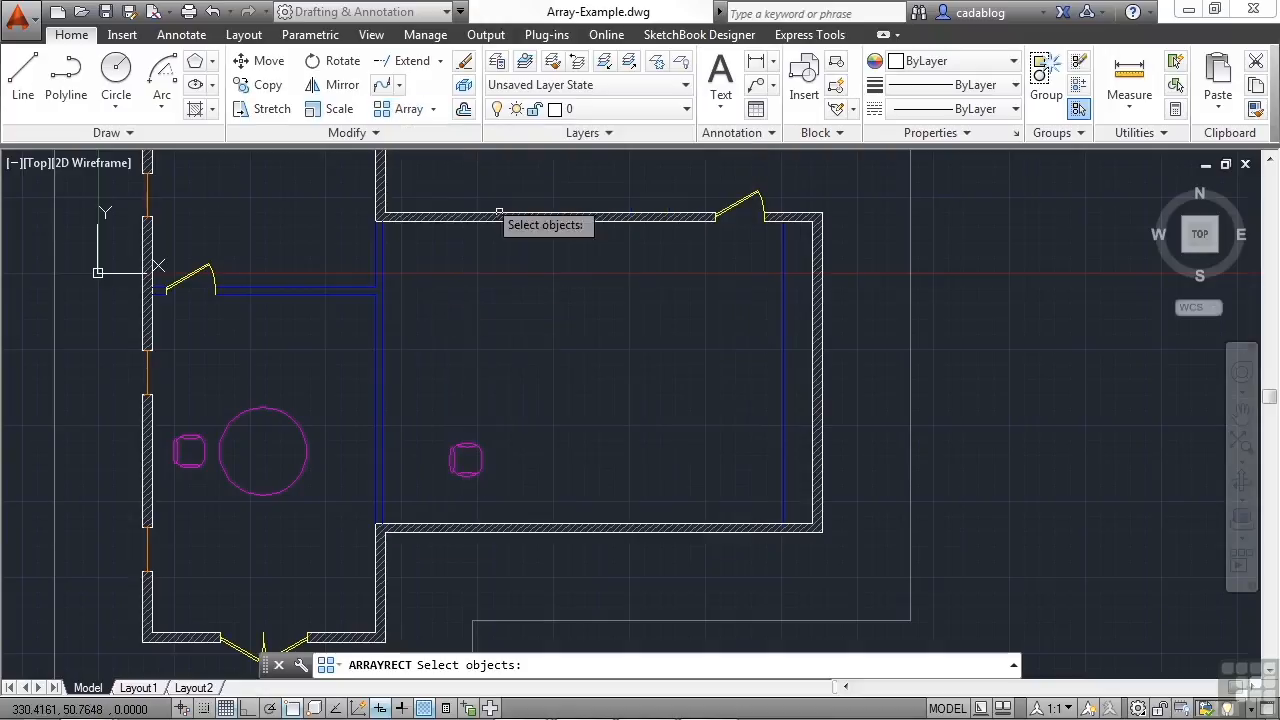
key("Escape")
Create a rectangular array from the single chair in the large room
scroll(529, 437, "down", 2)
scroll(574, 440, "up", 2)
type("ar")
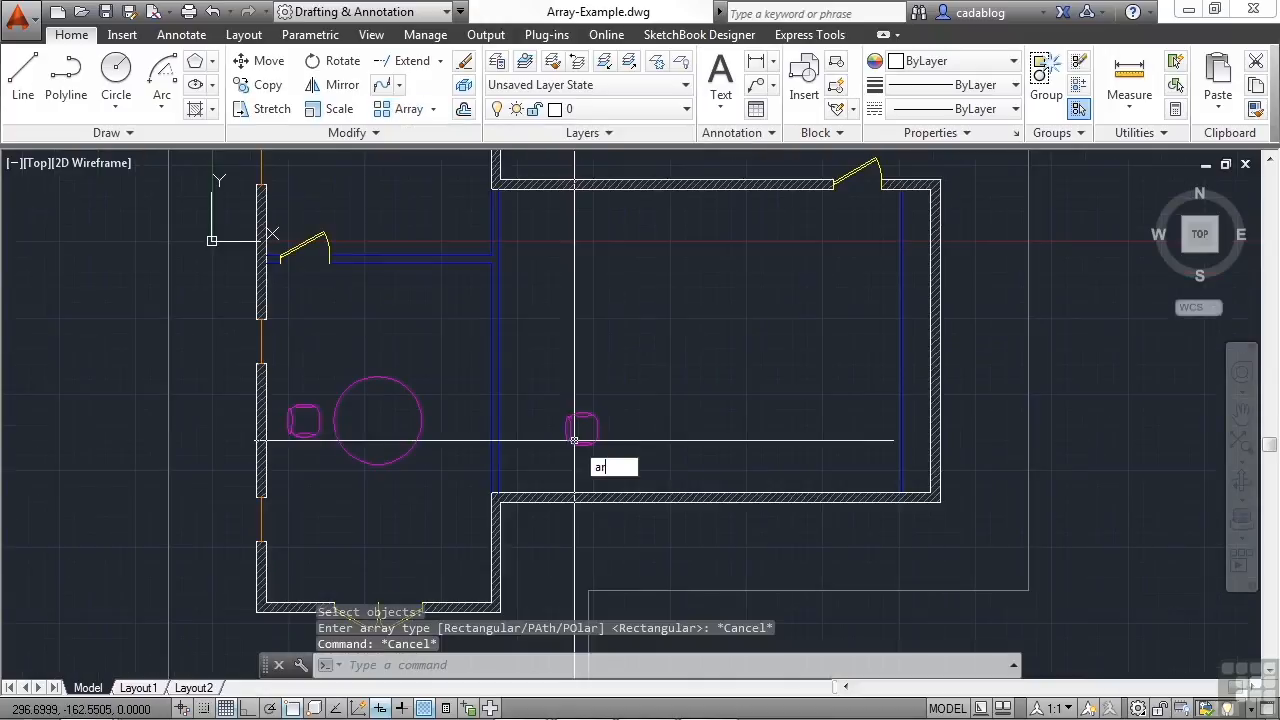
key("Return")
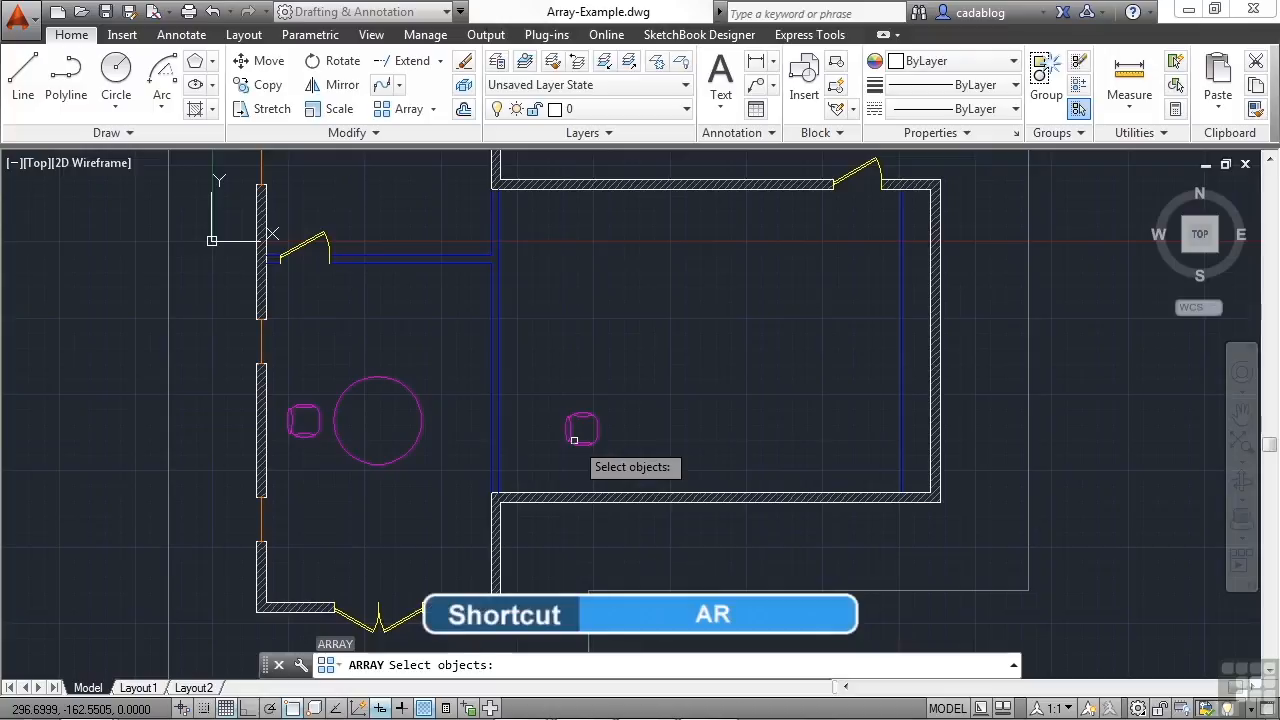
left_click(574, 440)
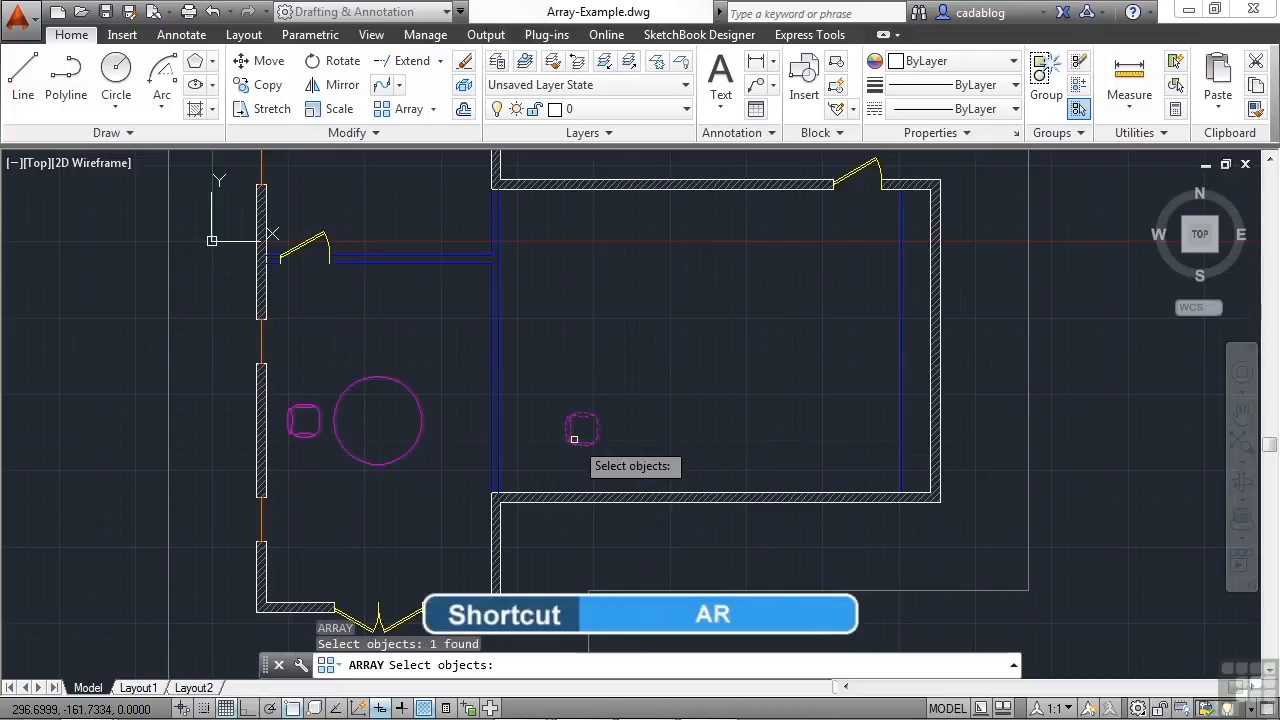
key("Return")
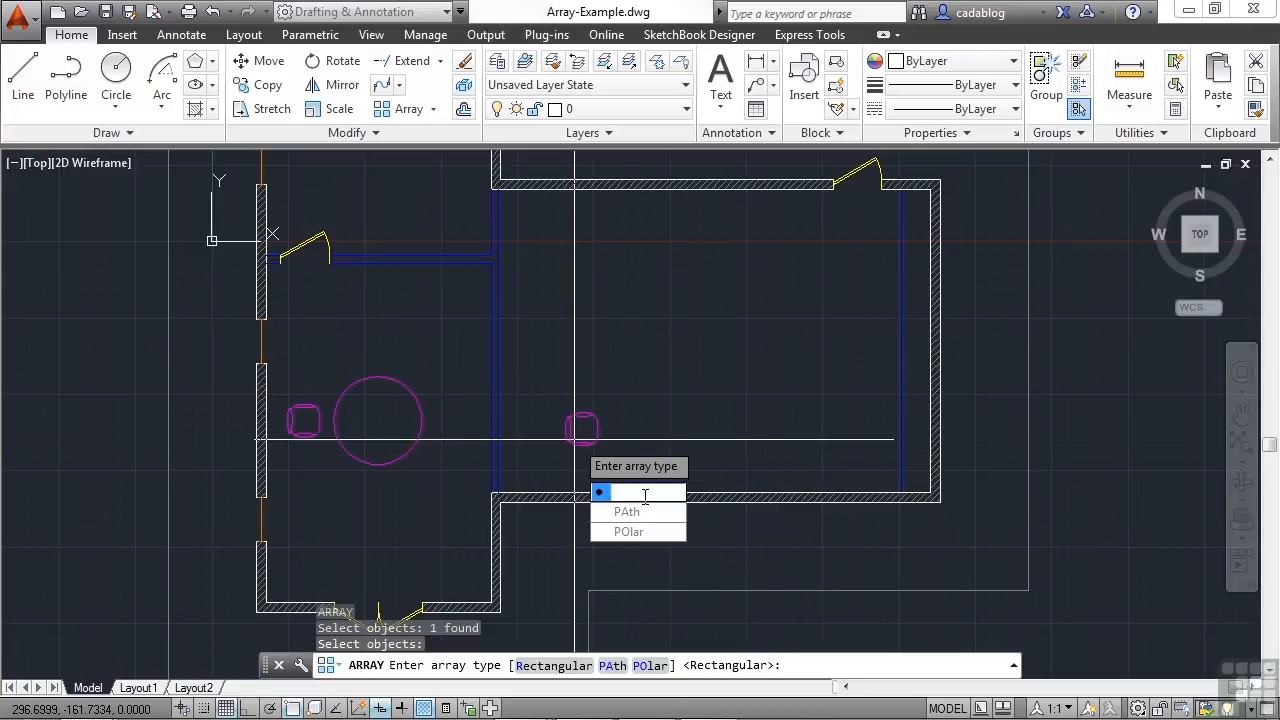
left_click(645, 492)
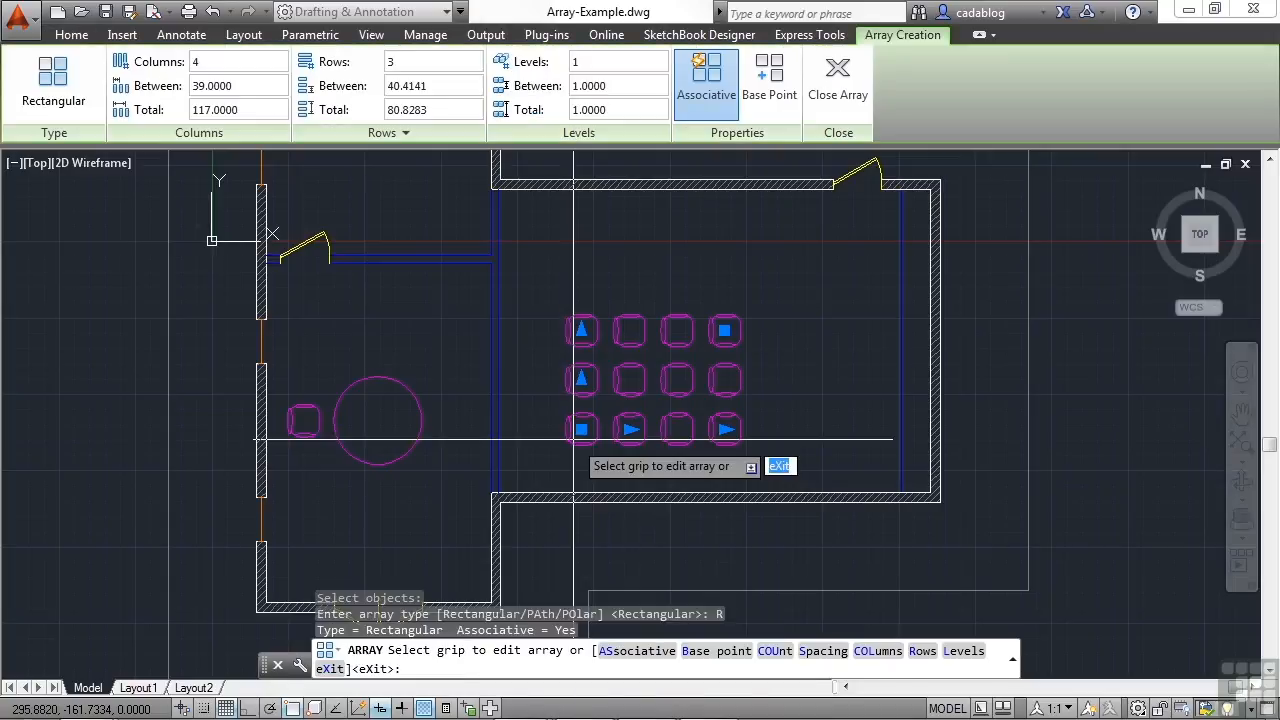
Extend the chair array upward to 5 rows
scroll(573, 438, "up", 3)
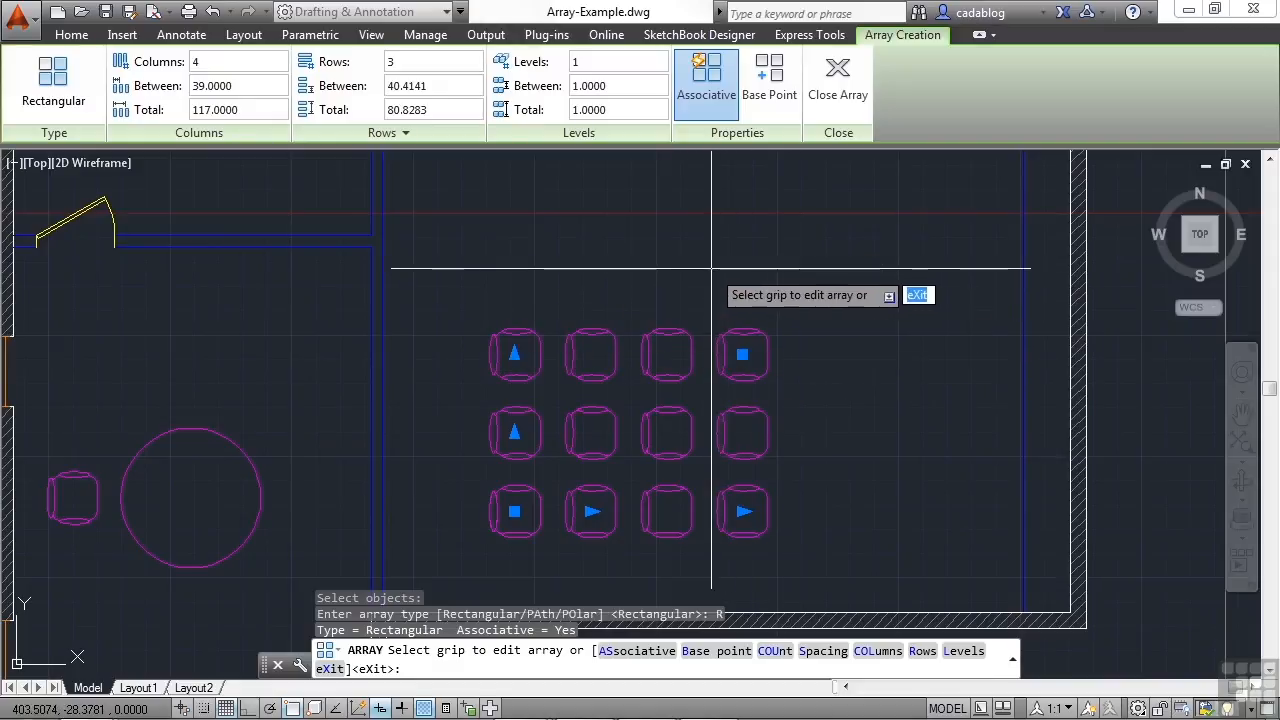
left_click(514, 353)
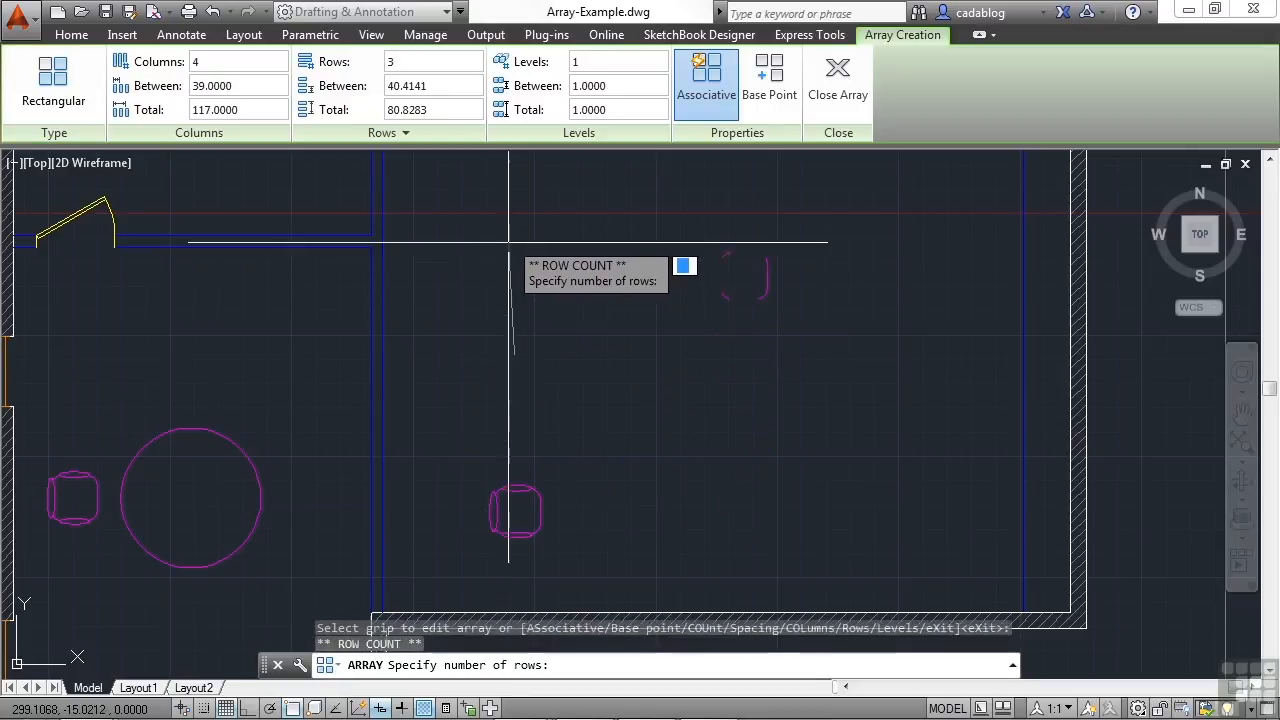
left_click(516, 190)
scroll(492, 334, "down", 2)
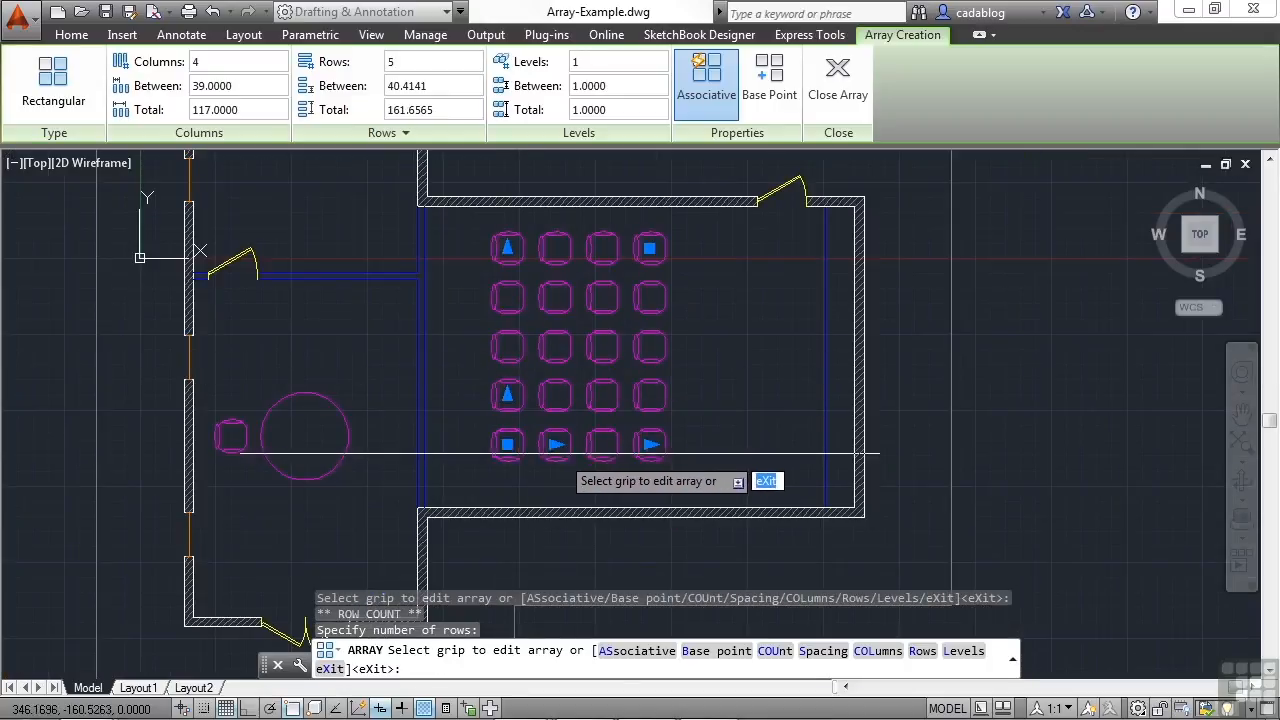
Widen the array's column spacing to about 62.74 and extend it to 6 columns
left_click(556, 445)
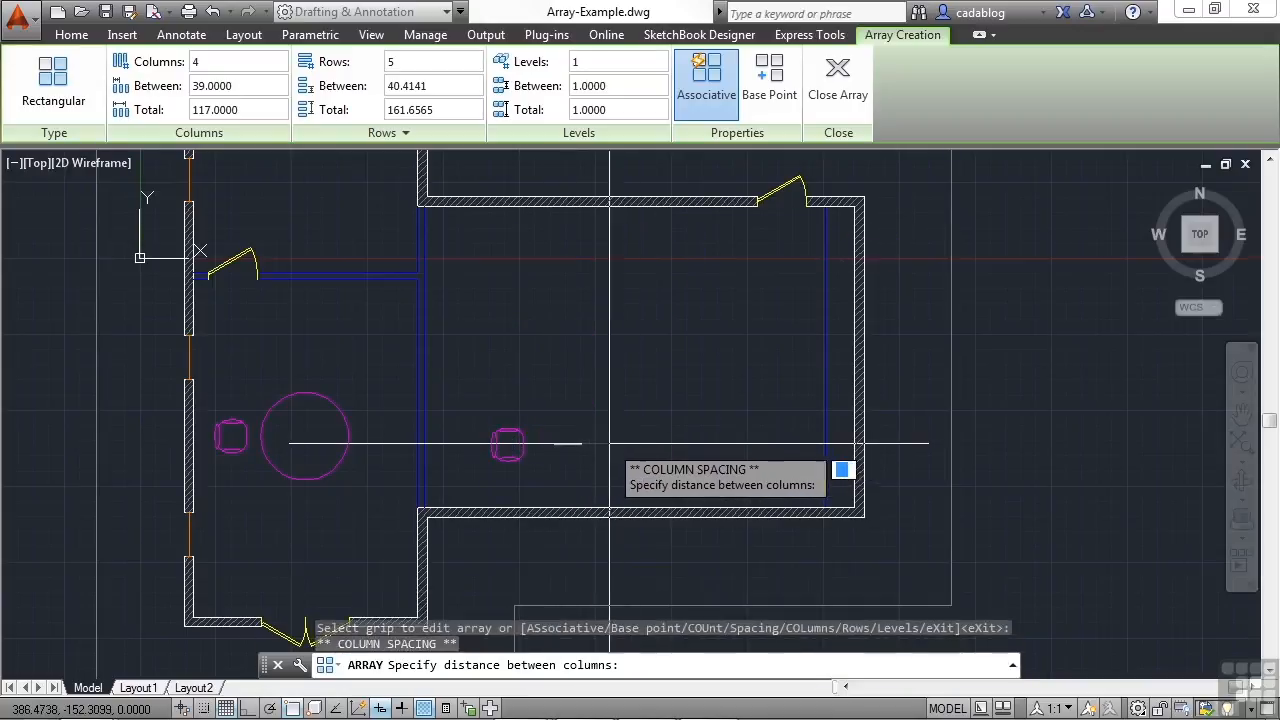
left_click(584, 445)
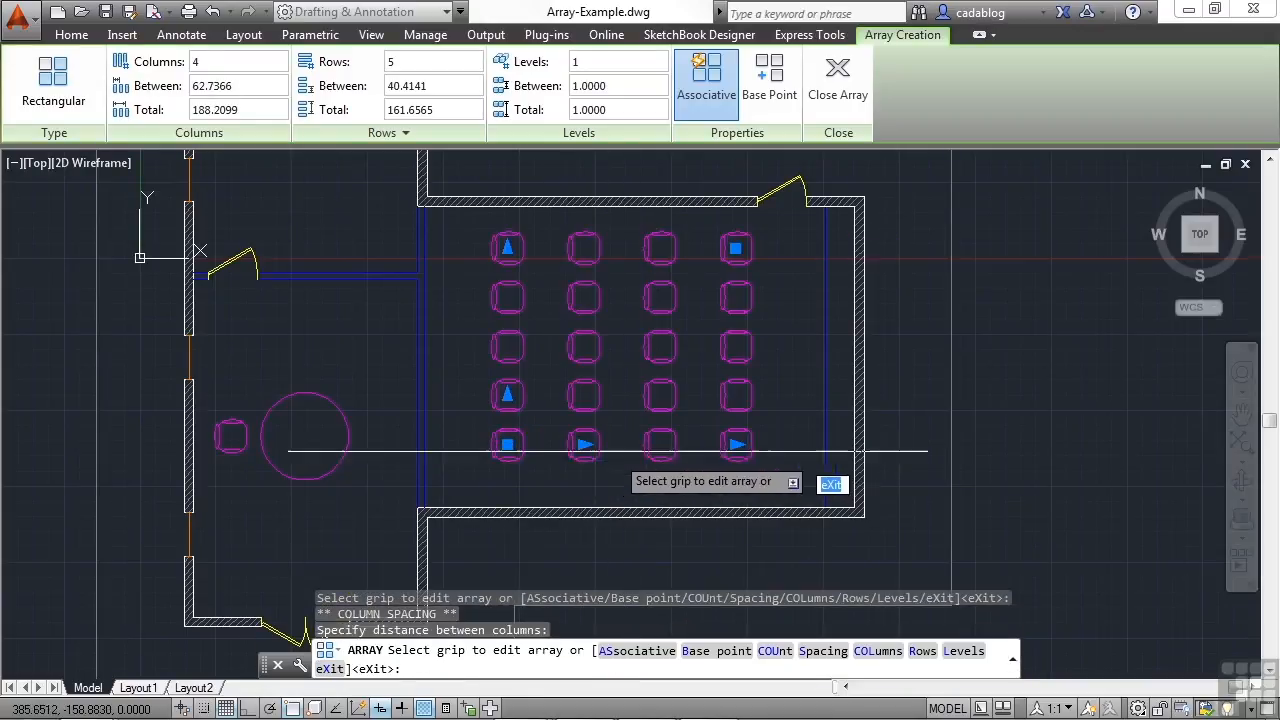
left_click(736, 445)
left_click(790, 442)
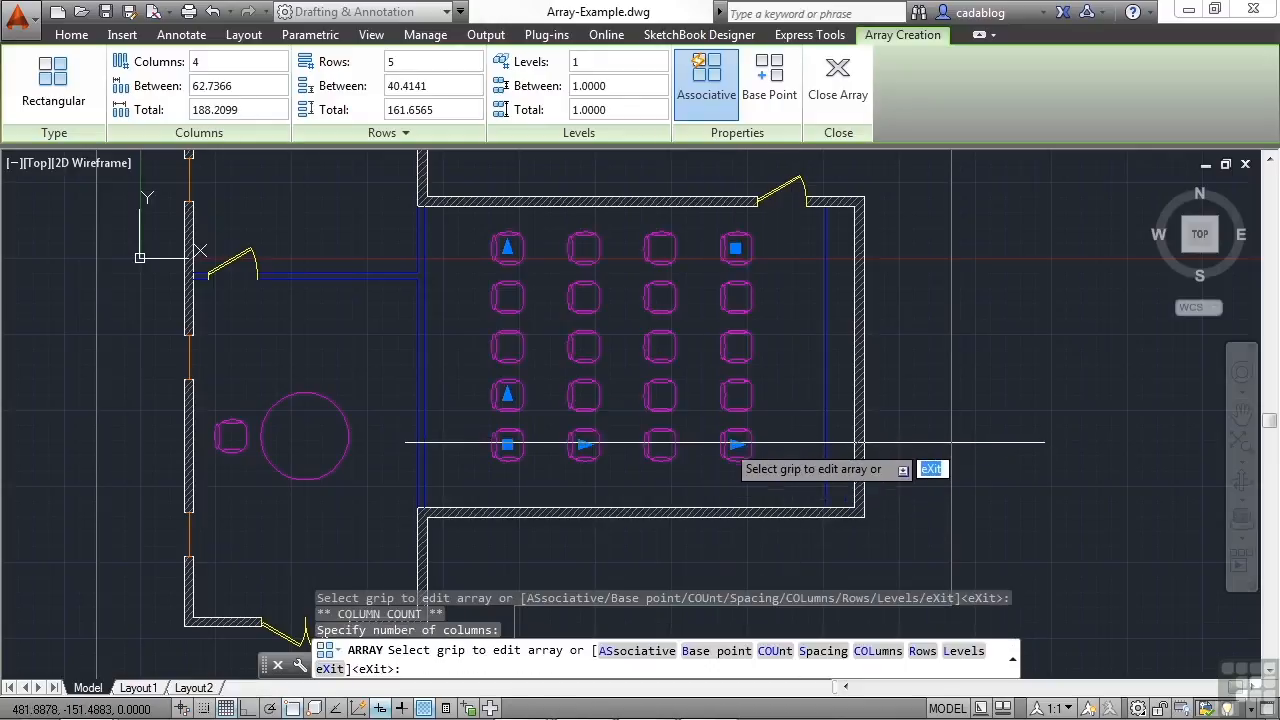
left_click(736, 445)
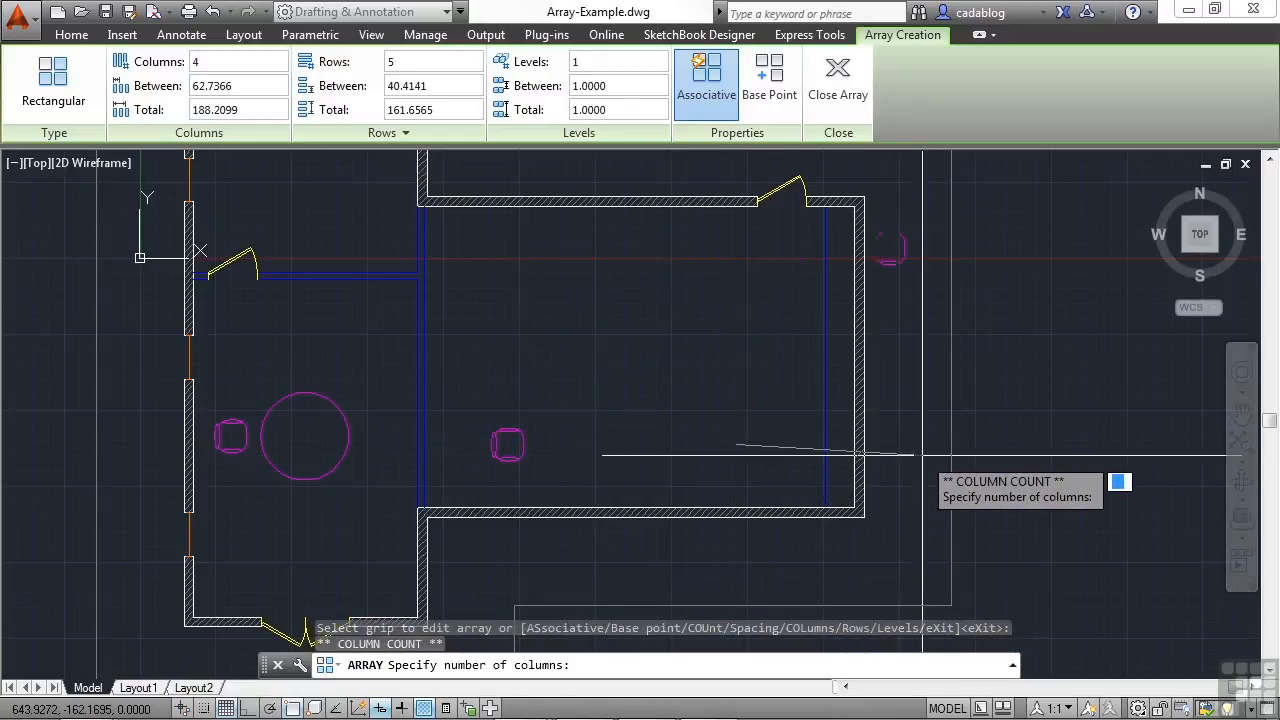
left_click(910, 440)
Reduce the spacing between the chair columns to about 31.48 and finish the array
left_click(585, 445)
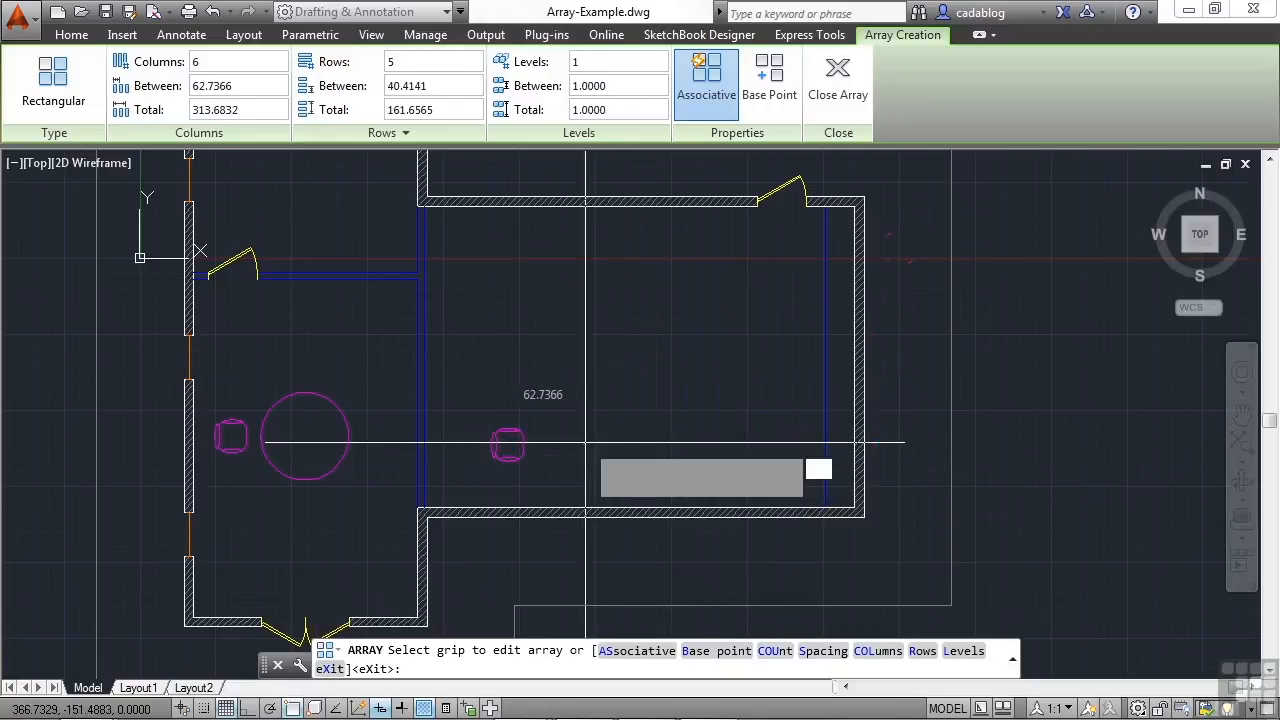
left_click(547, 445)
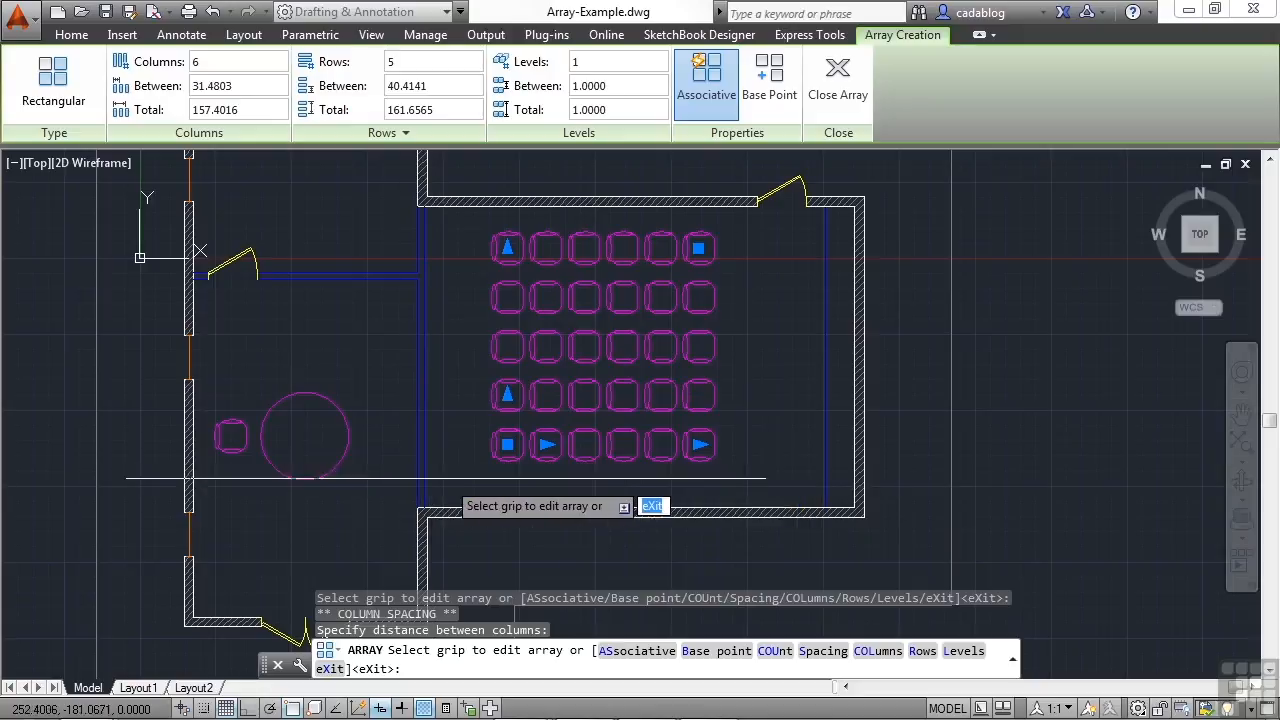
key("Return")
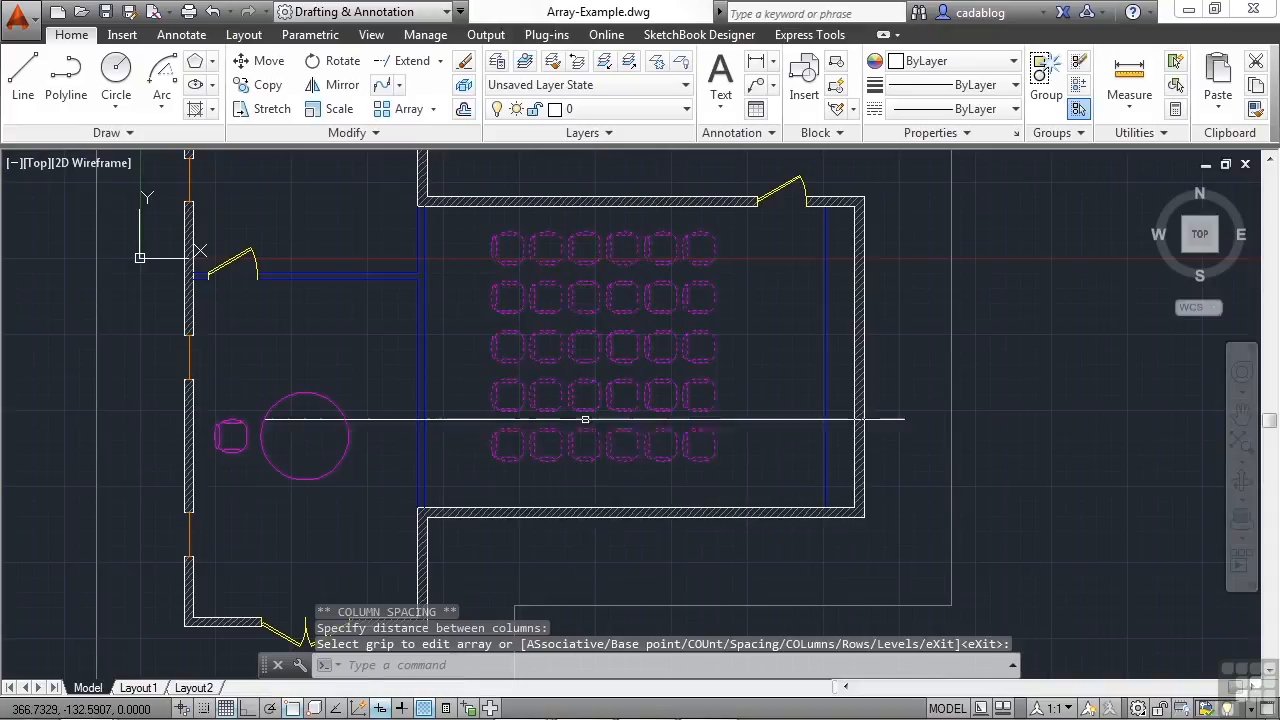
Select the finished chair array and shrink rows and columns together to 3 rows and 4 columns
middle_click_drag(571, 429, 571, 449)
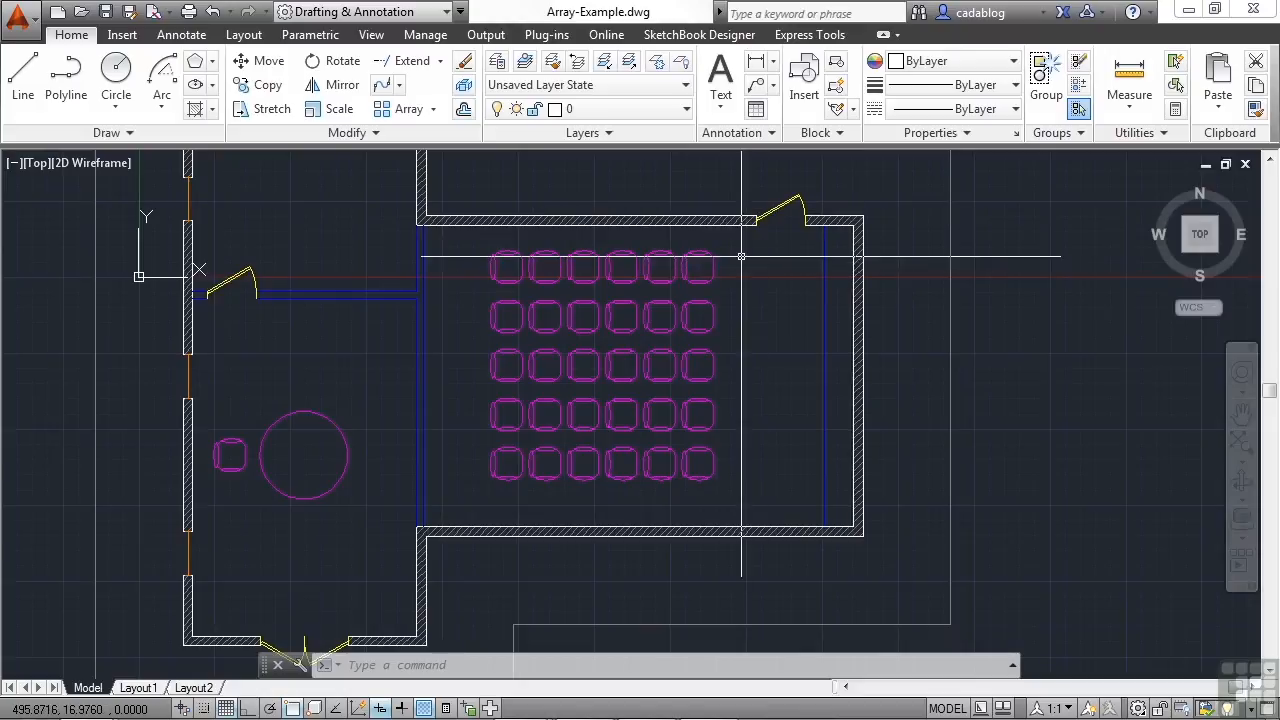
scroll(740, 255, "up", 2)
left_click(694, 250)
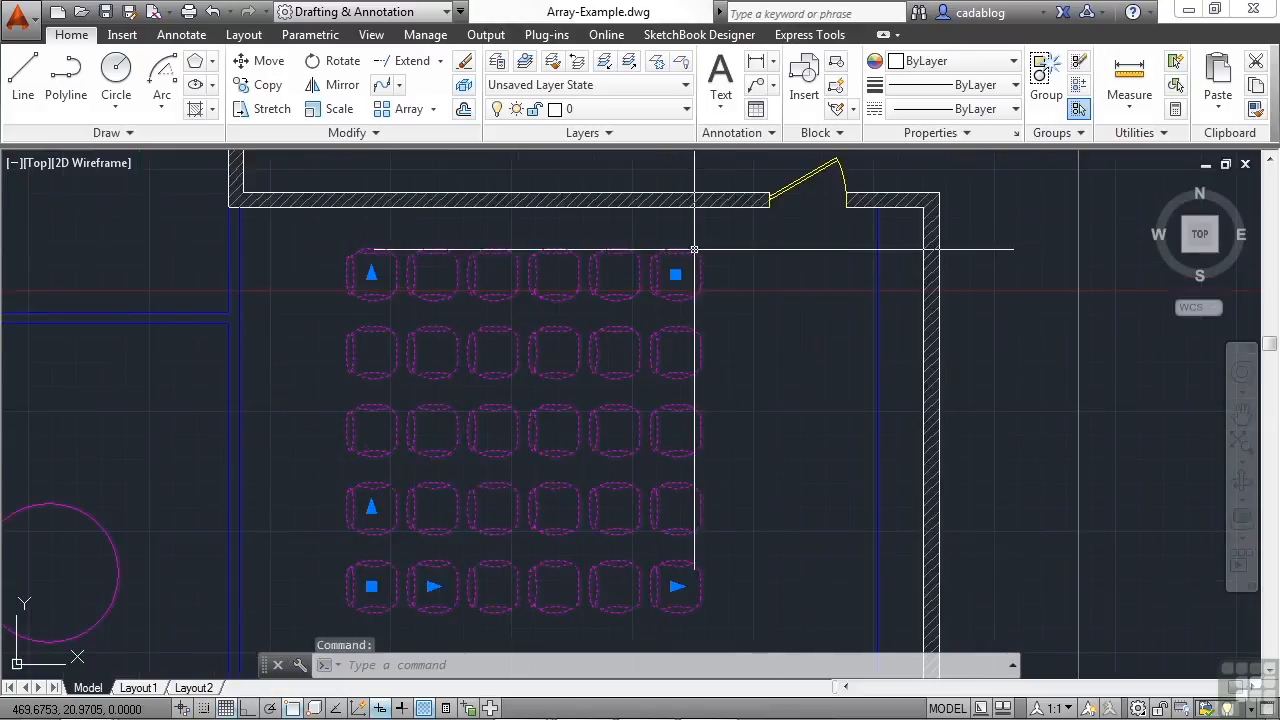
middle_click_drag(711, 246, 777, 240)
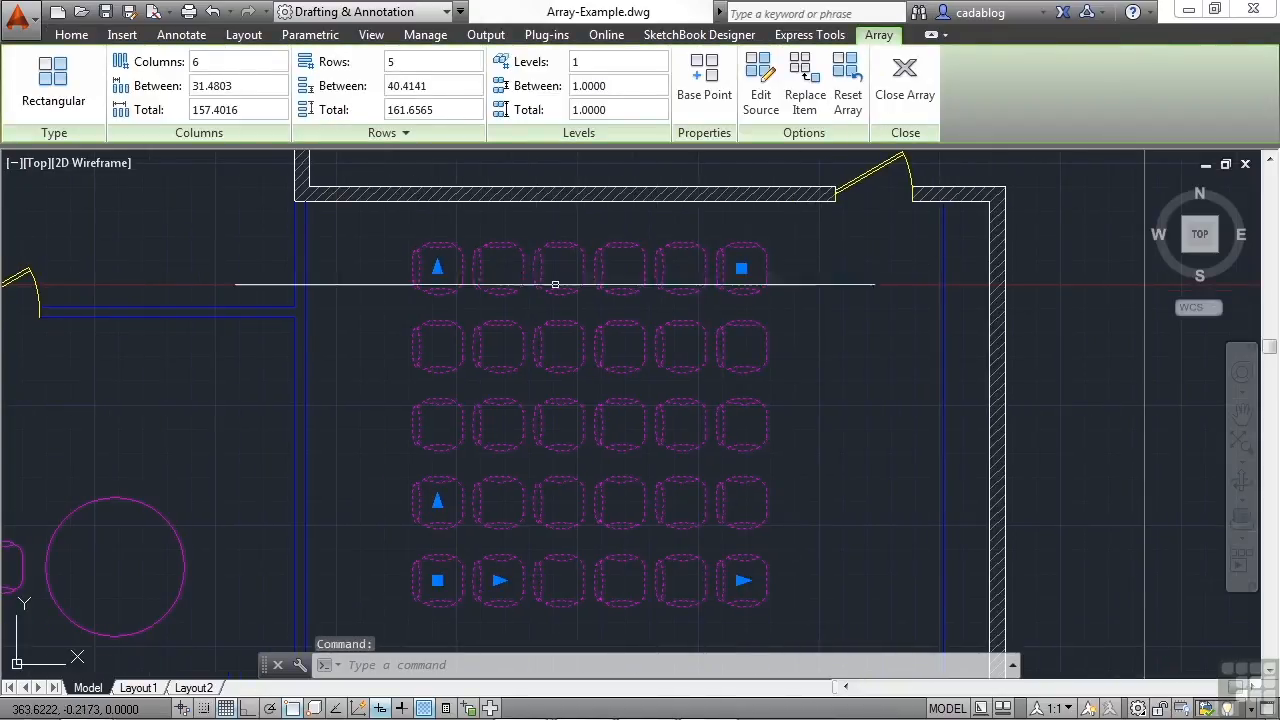
left_click(740, 270)
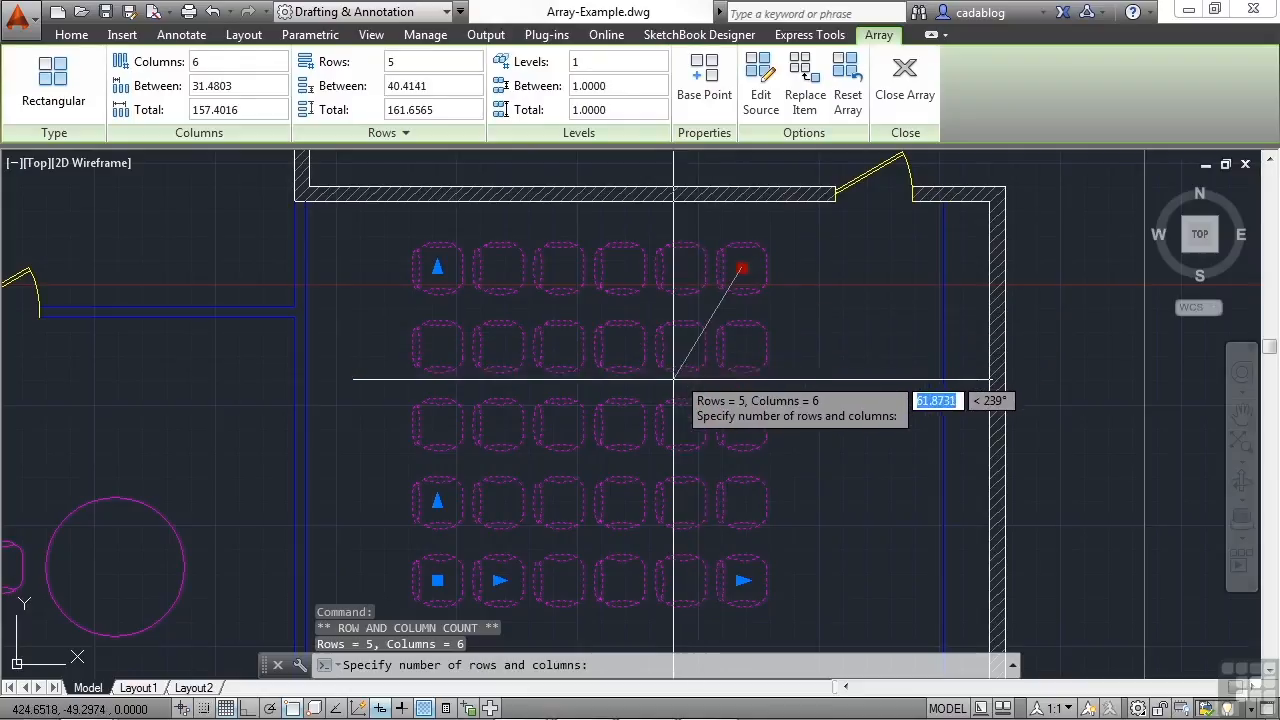
left_click(620, 425)
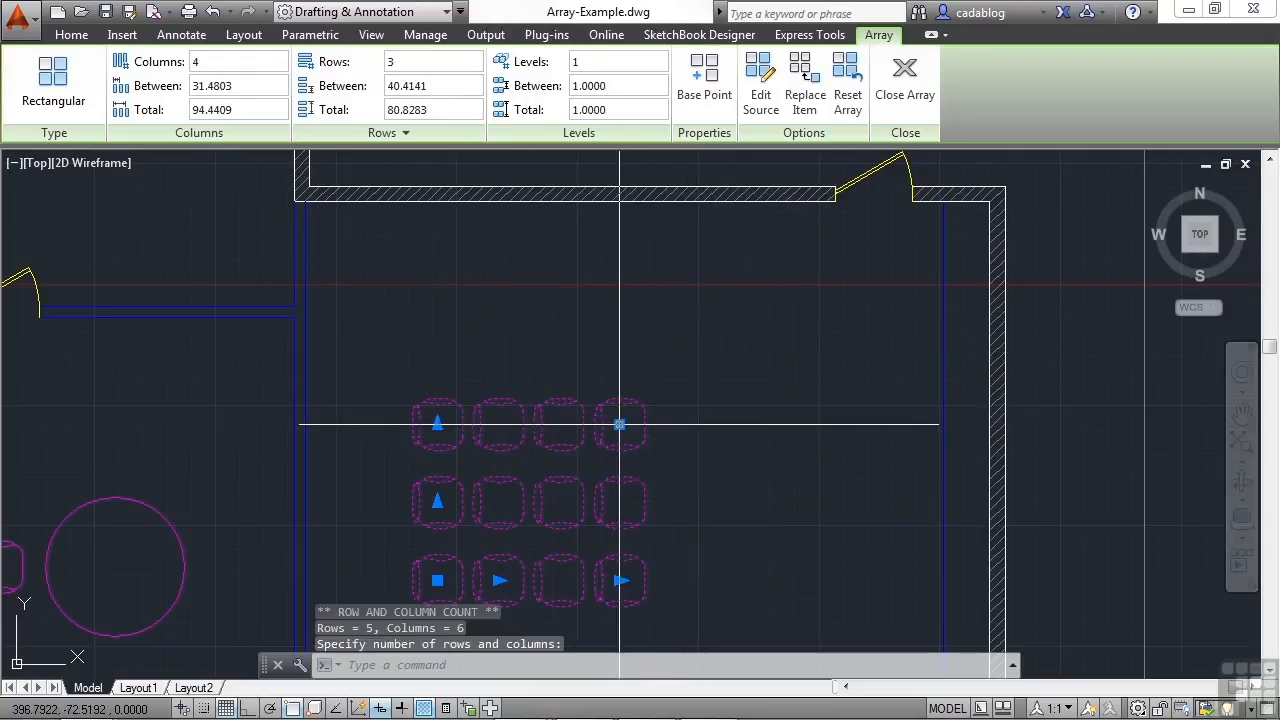
Resize the chair array to 2 rows and 7 columns, and raise the row count to 4
left_click(620, 425)
left_click(812, 429)
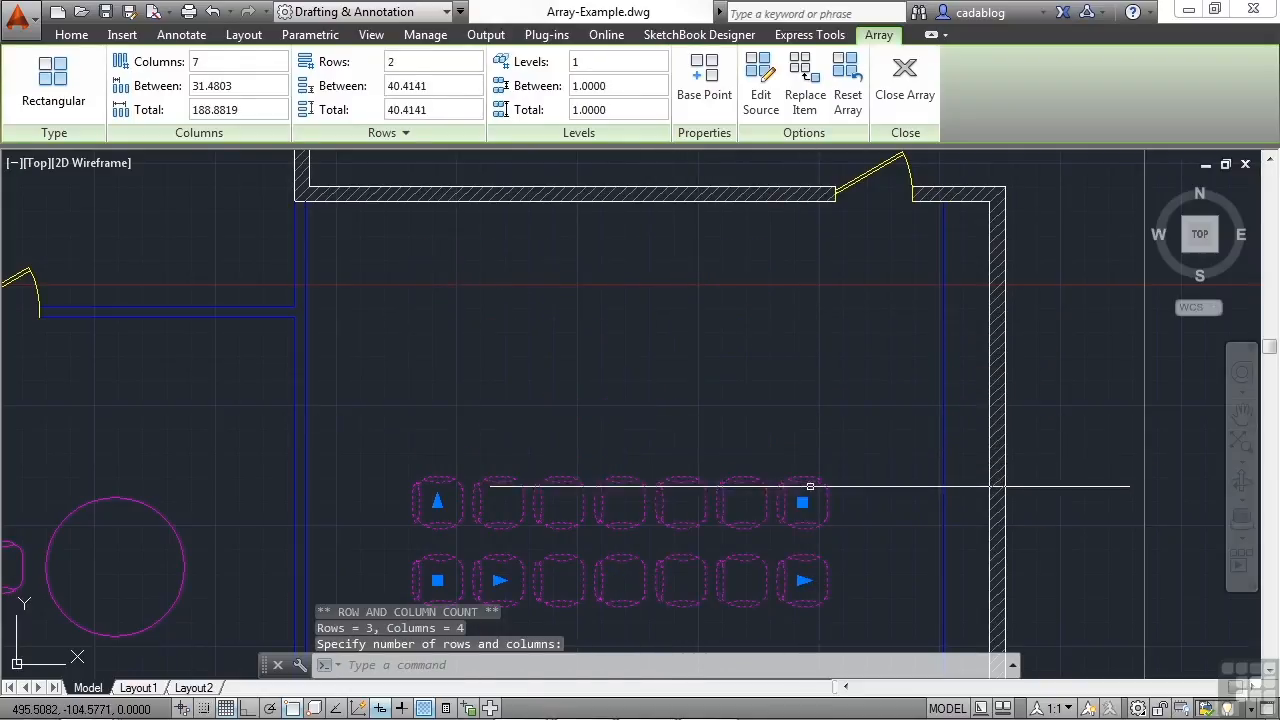
left_click(802, 503)
left_click(803, 315)
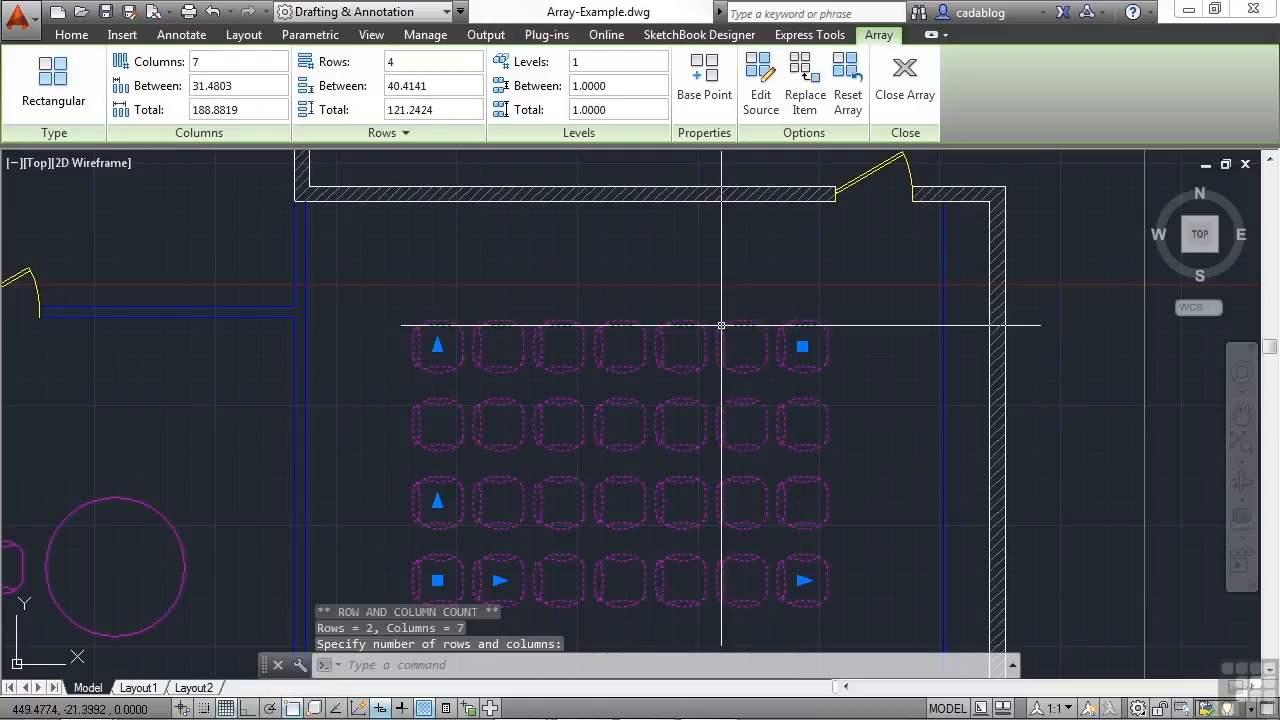
scroll(695, 325, "up", 1)
scroll(691, 297, "down", 1)
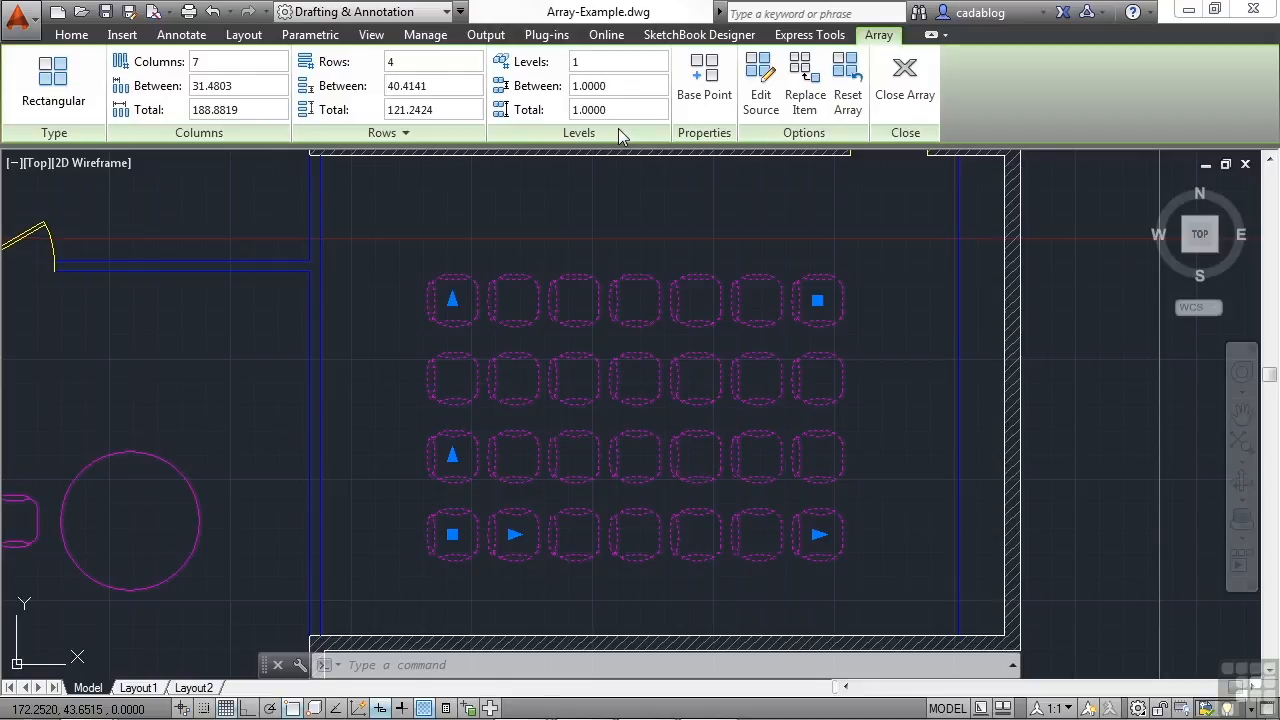
Set the chair array's level count to 3
left_click(600, 67)
type("3")
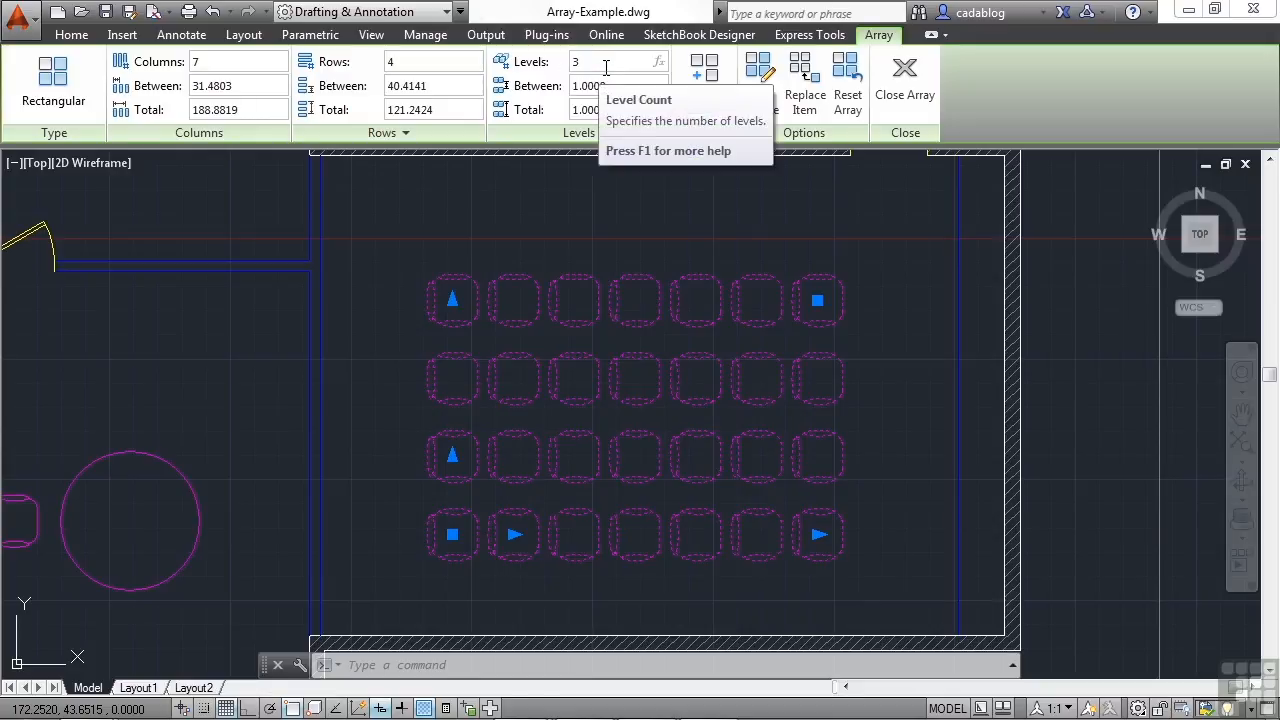
left_click(591, 231)
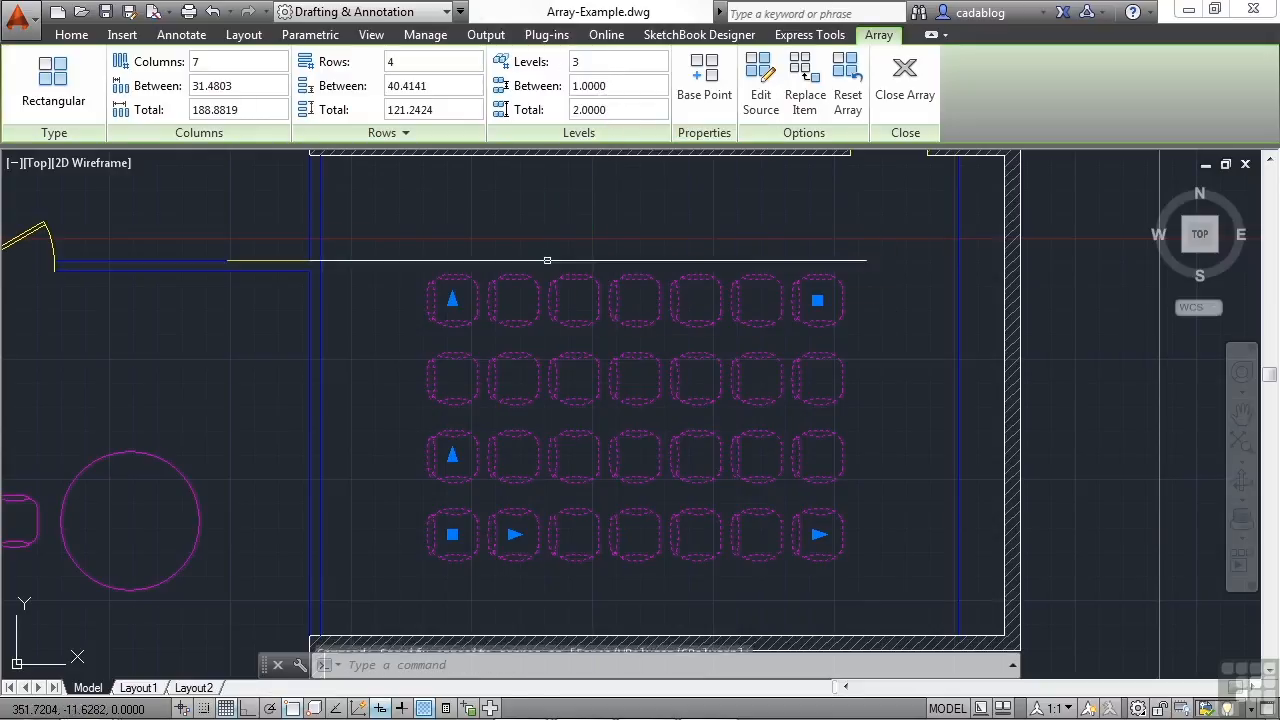
middle_click_drag(532, 473, 569, 406)
key("Return")
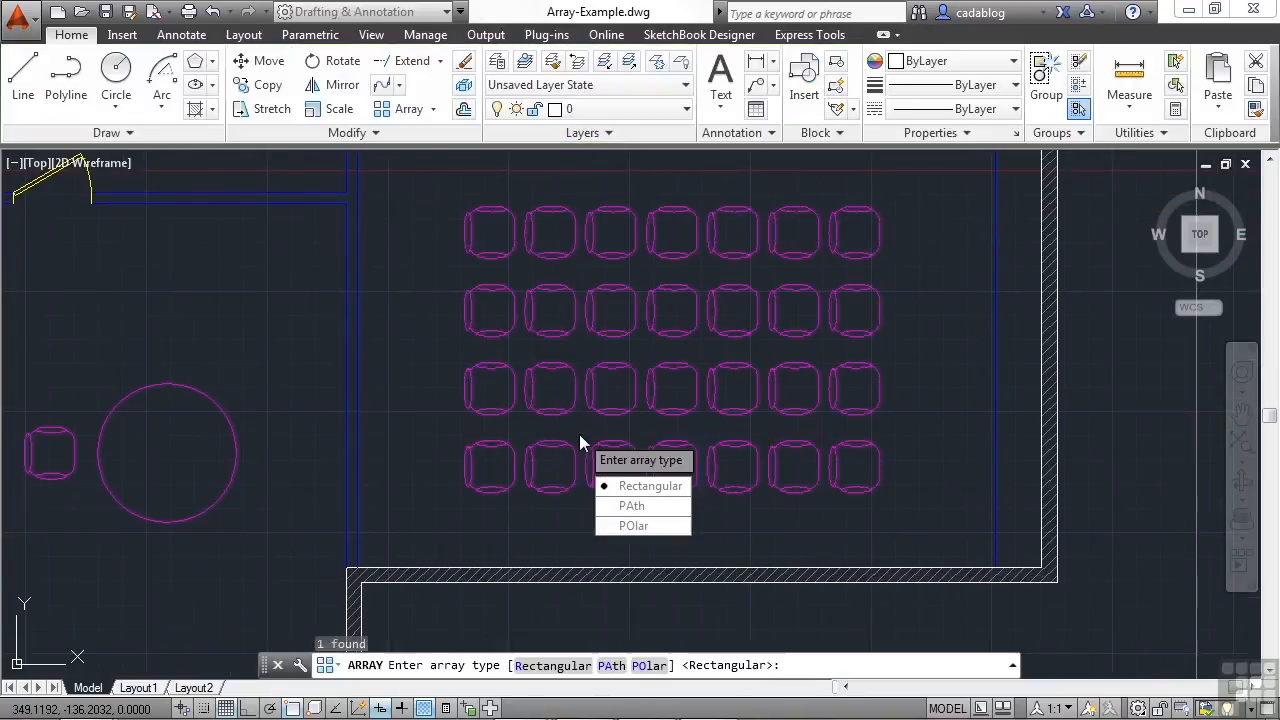
left_click(620, 508)
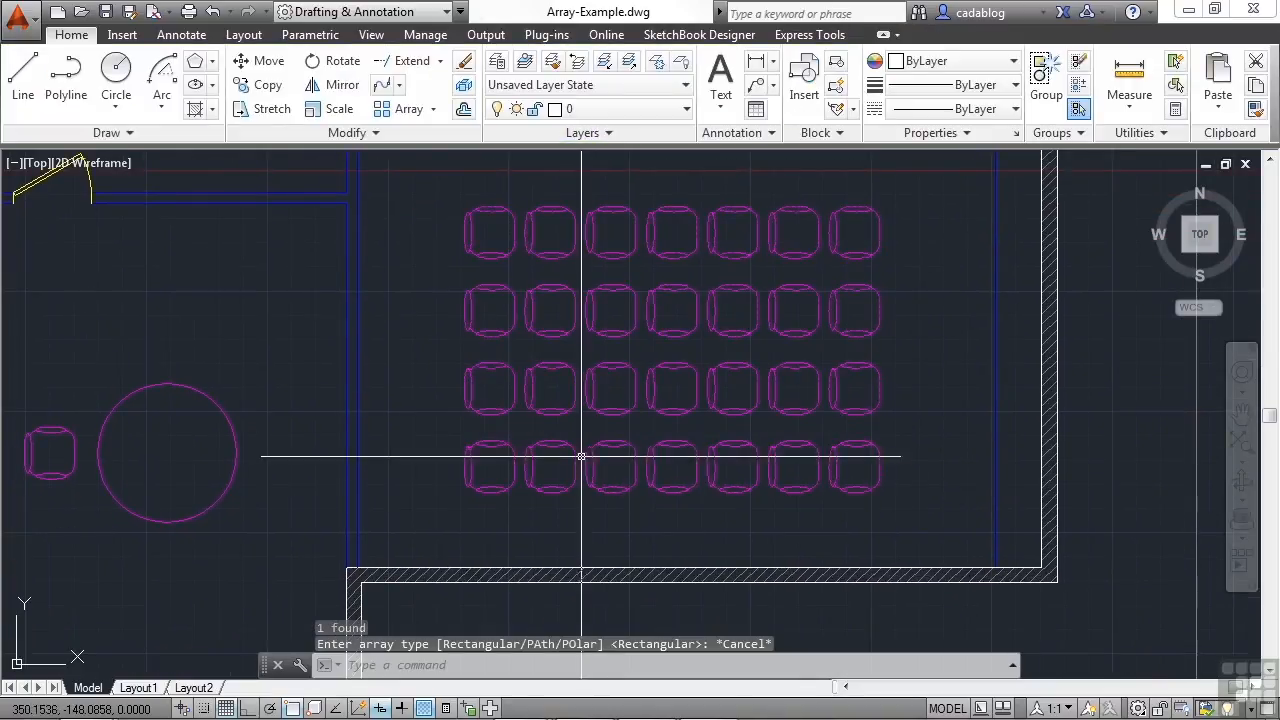
Orbit to a 3D view of the stacked chairs and set the chair array's level count to 10
middle_click_drag(557, 443, 563, 223, "shift")
scroll(563, 223, "up", 5)
scroll(437, 424, "up", 5)
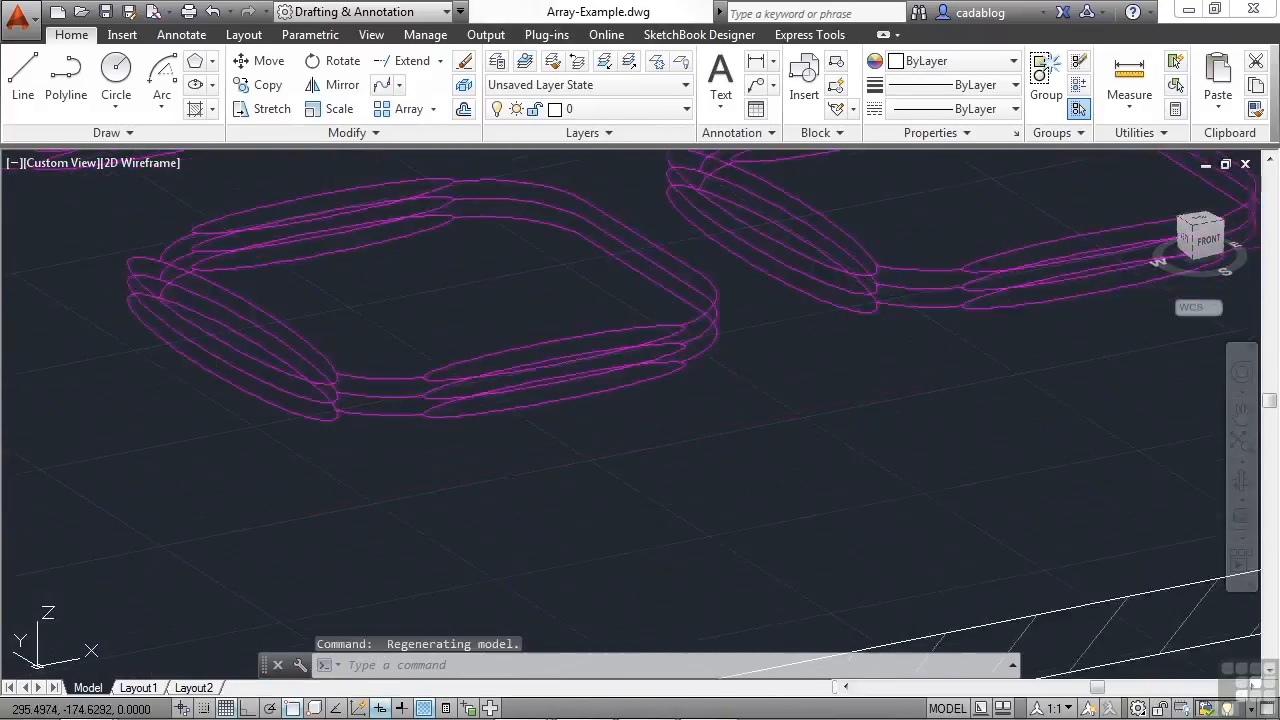
left_click(347, 352)
left_click(598, 68)
type("10")
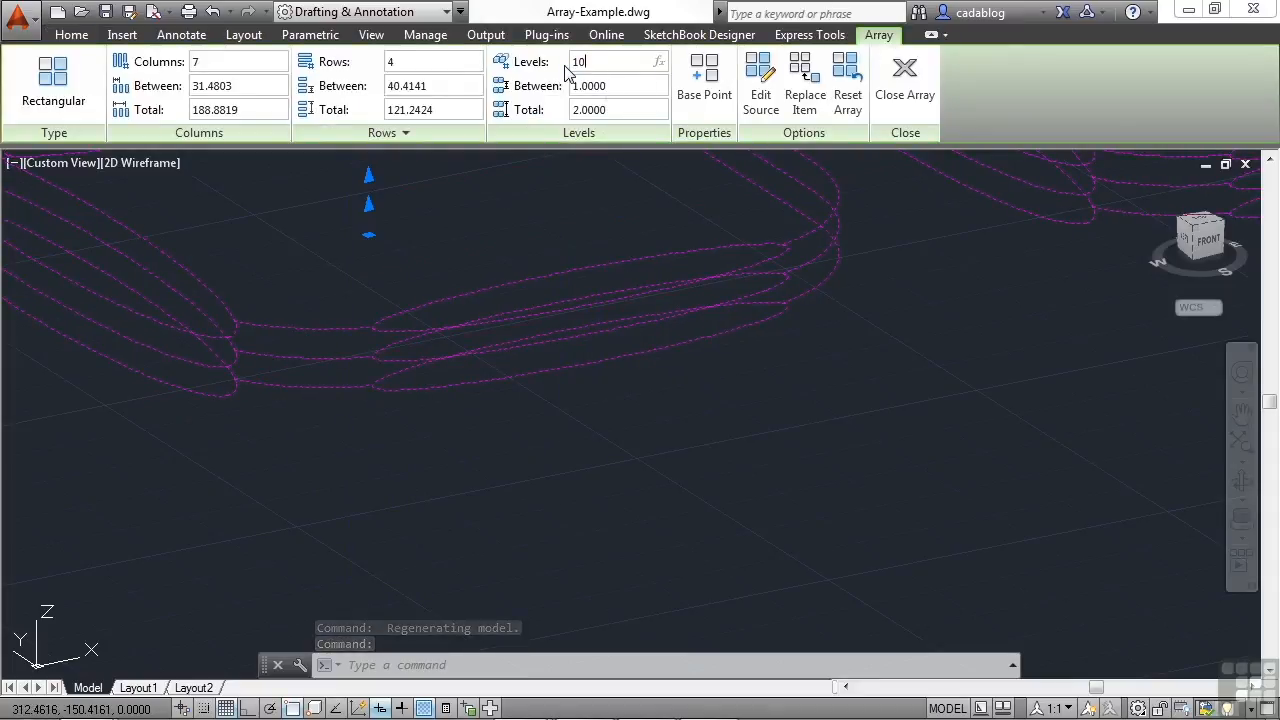
left_click(627, 85)
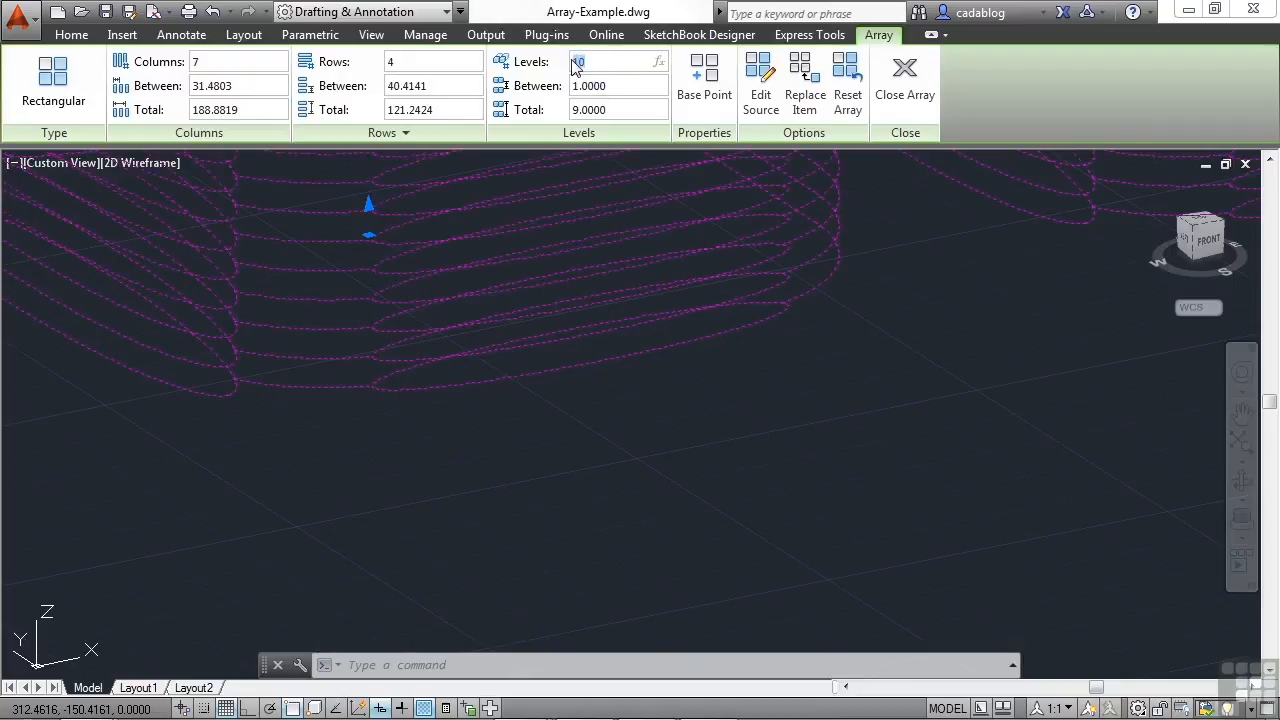
Set the chair array's level count to 1 and deselect the array
key("Return")
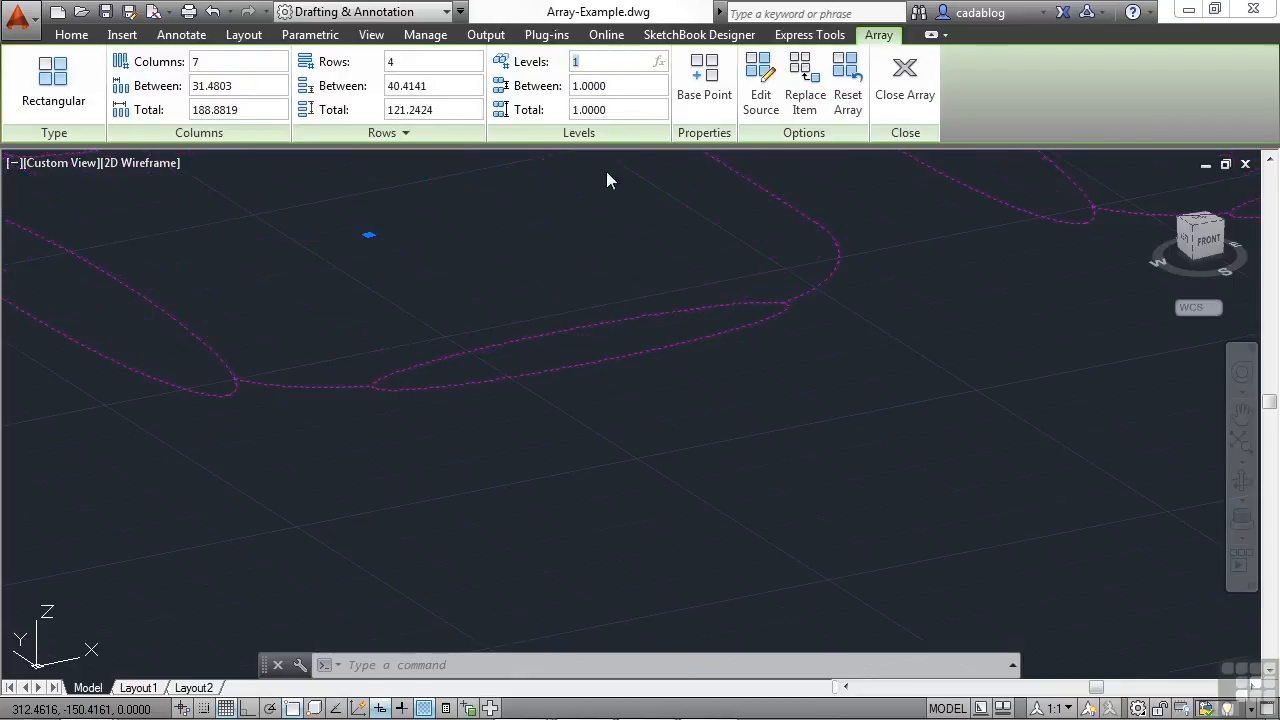
left_click(601, 261)
left_click(577, 242)
key("Return")
key("Escape")
key("Escape")
Return to the plan view of the World coordinate system
key("Return")
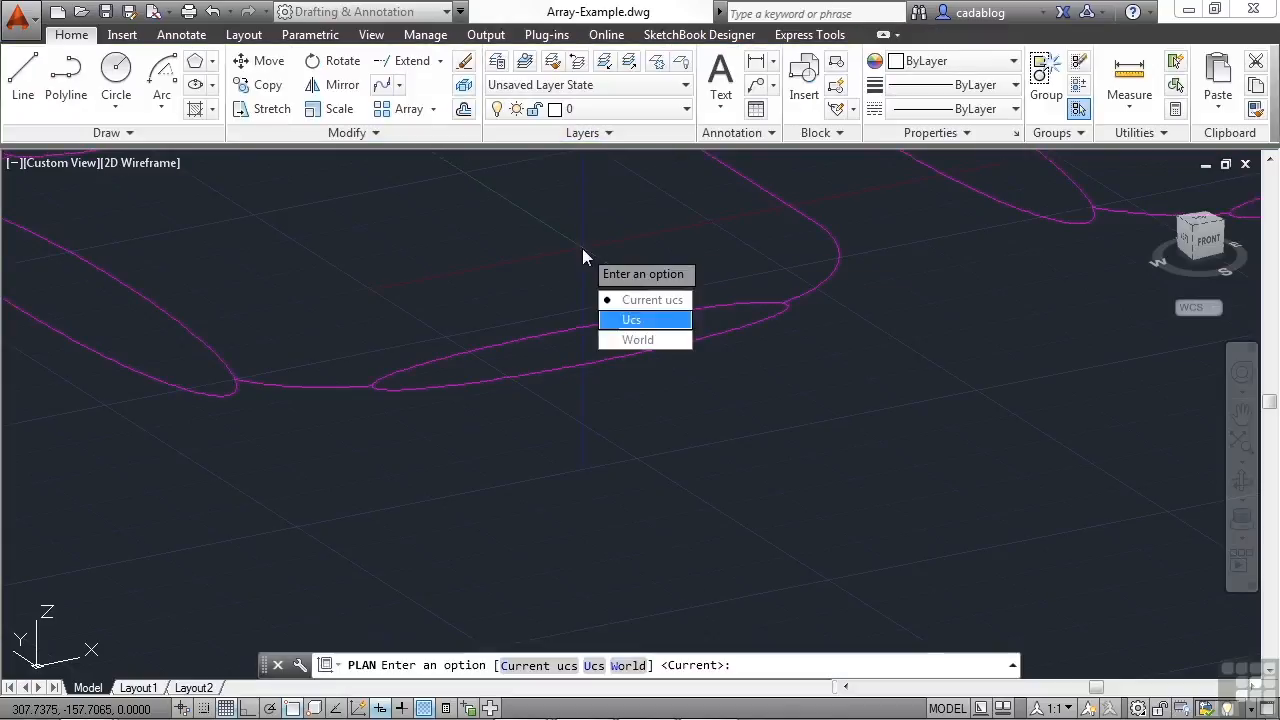
left_click(640, 340)
scroll(780, 402, "up", 2)
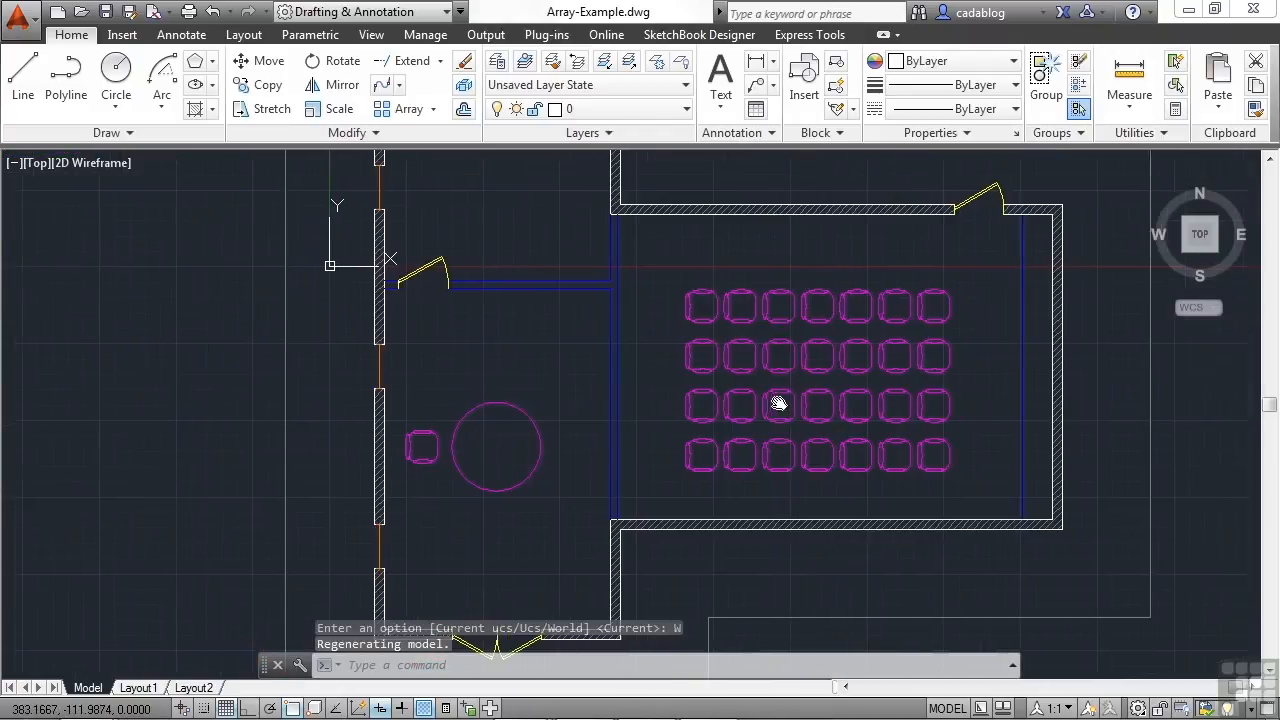
scroll(748, 399, "up", 2)
Select the chair array and set it to 8 columns with a column spacing of 36
left_click(740, 384)
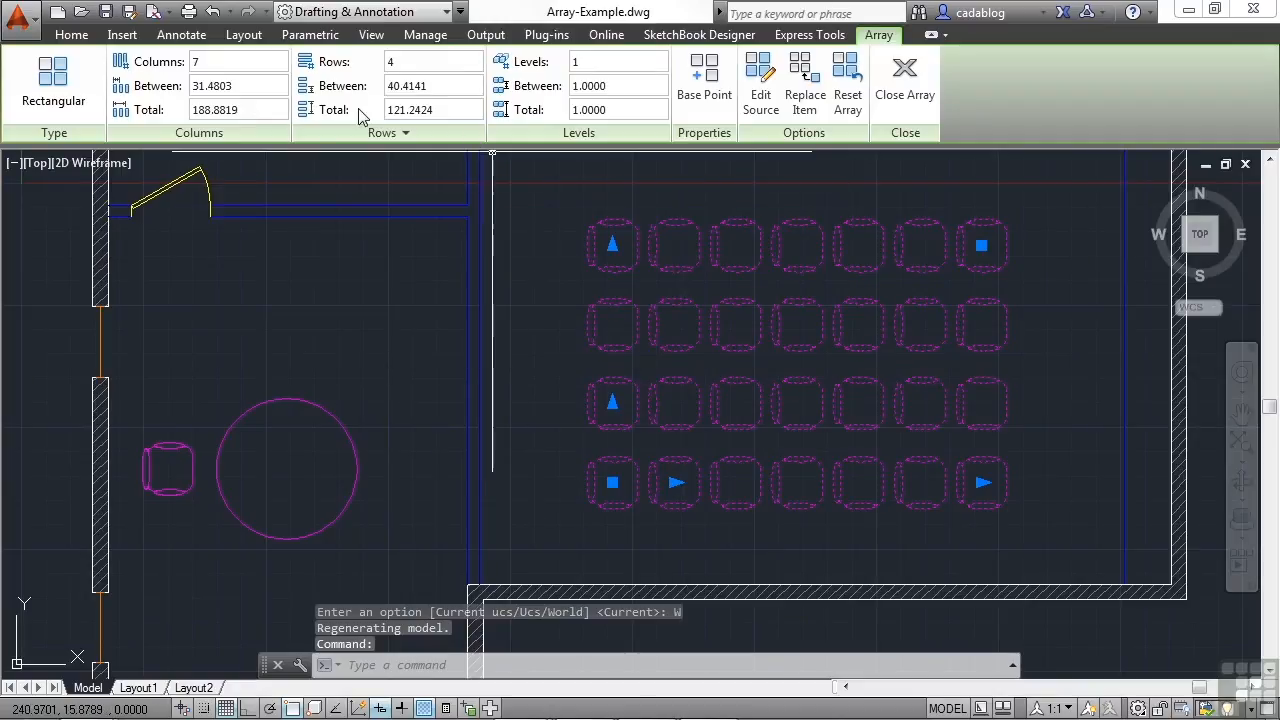
double_click(202, 61)
type("8")
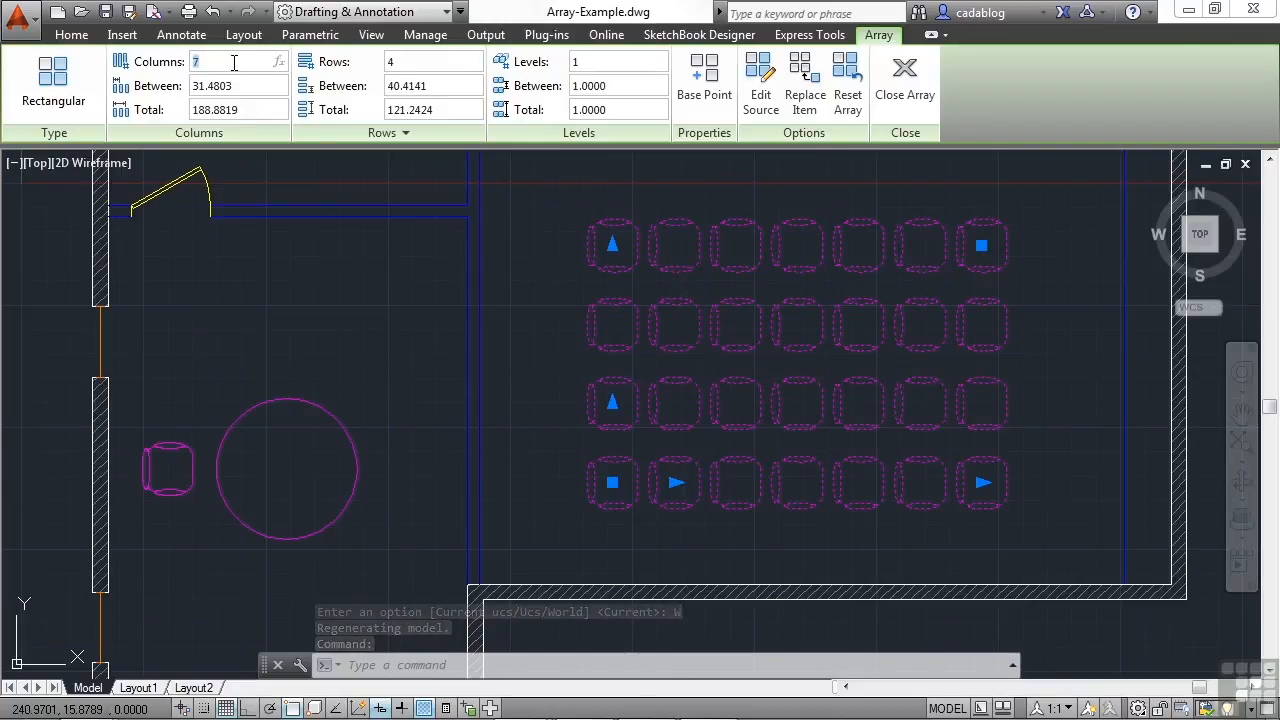
left_click(245, 85)
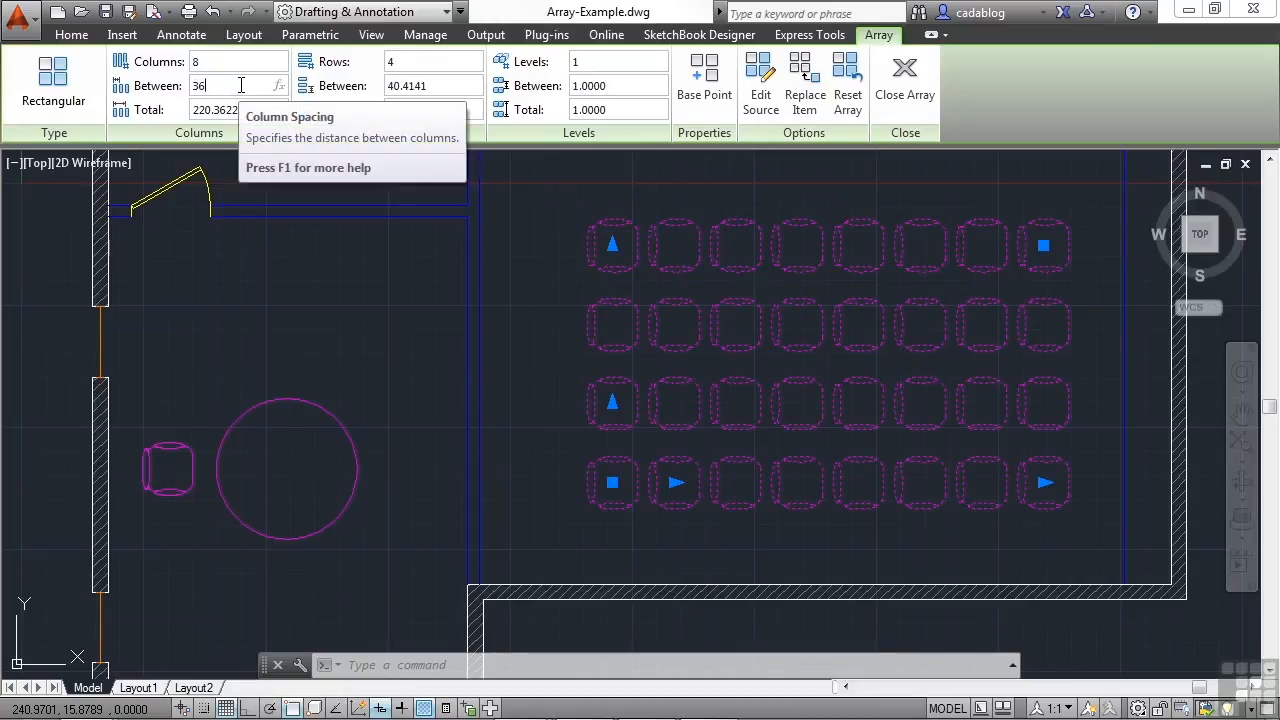
type("36")
left_click(239, 62)
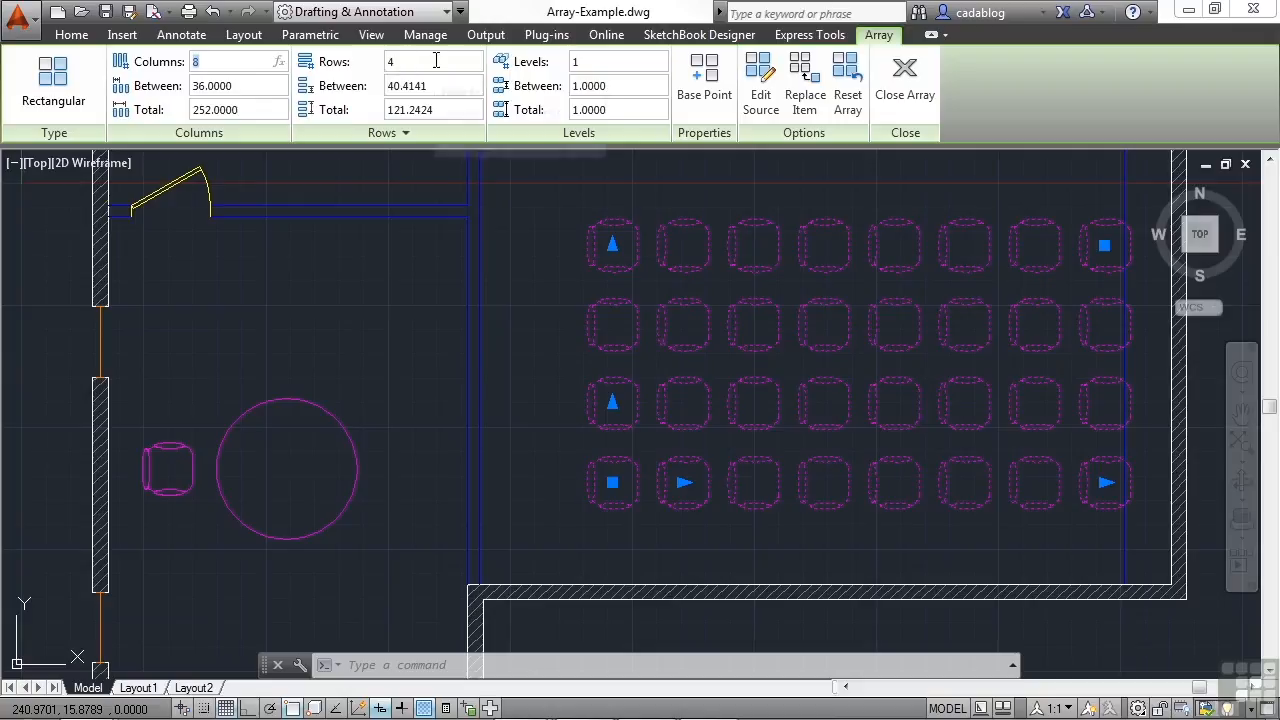
Set the chair array to 6 rows with a row spacing of 36
key("Return")
type("36")
key("Return")
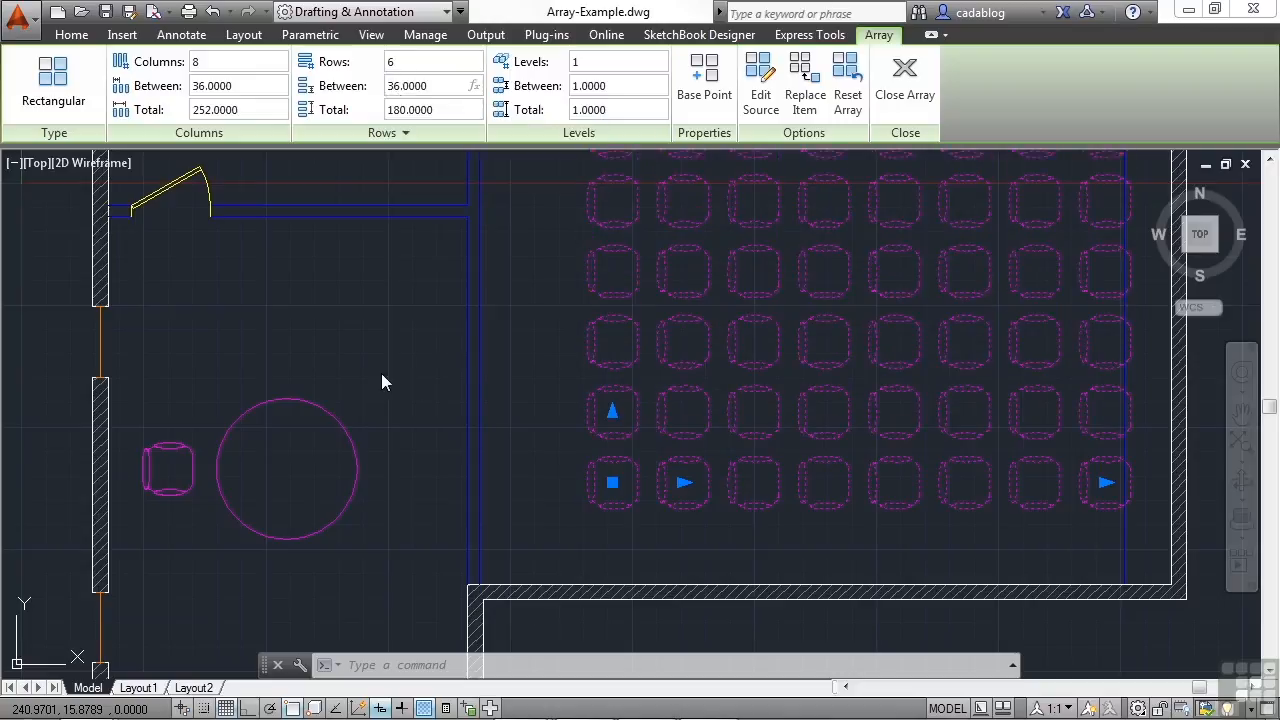
left_click(556, 382)
Move the whole chair array by its base grip towards the lower-left corner so it fits inside the large room
scroll(457, 354, "down", 2)
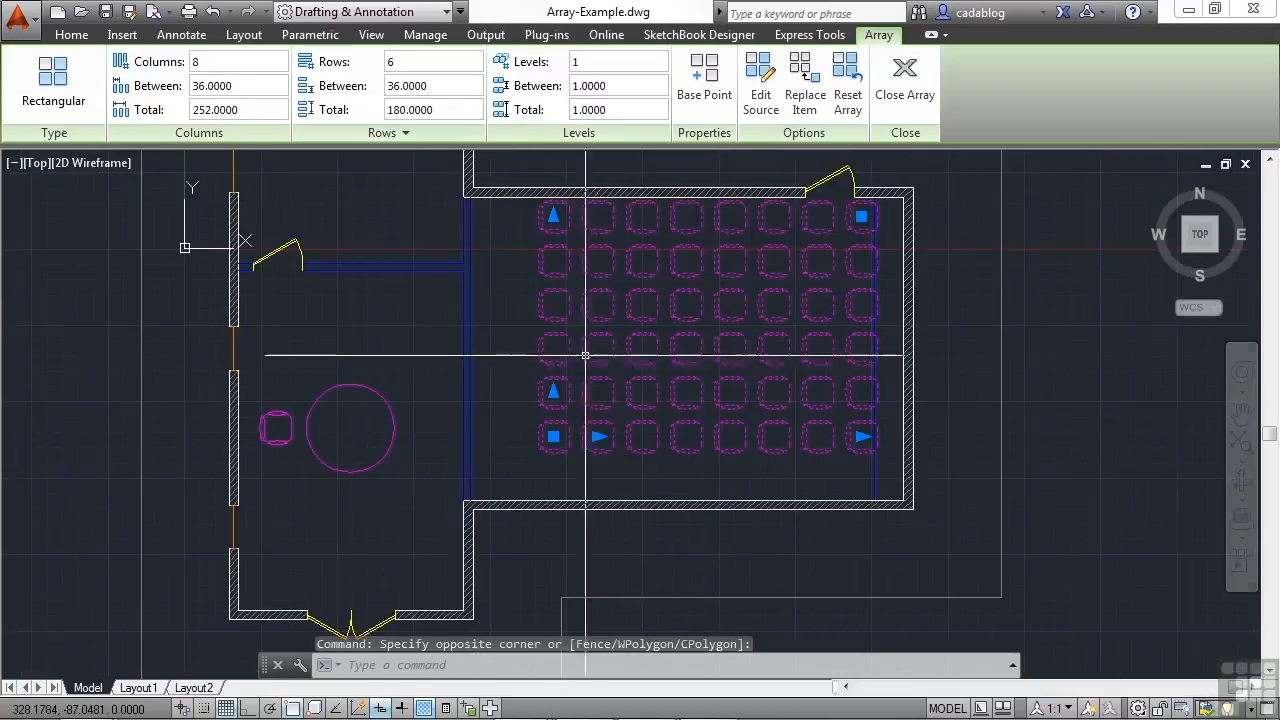
scroll(600, 334, "up", 2)
scroll(603, 331, "down", 2)
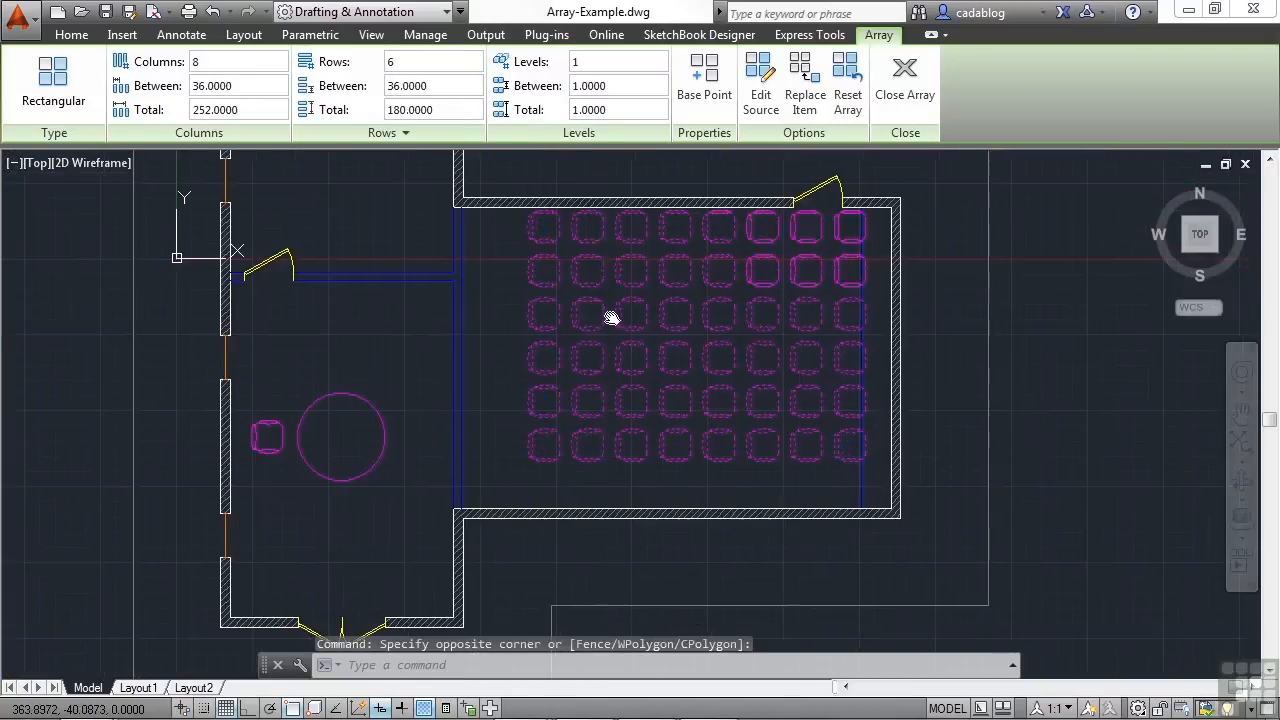
scroll(609, 314, "up", 2)
mouse_move(492, 529)
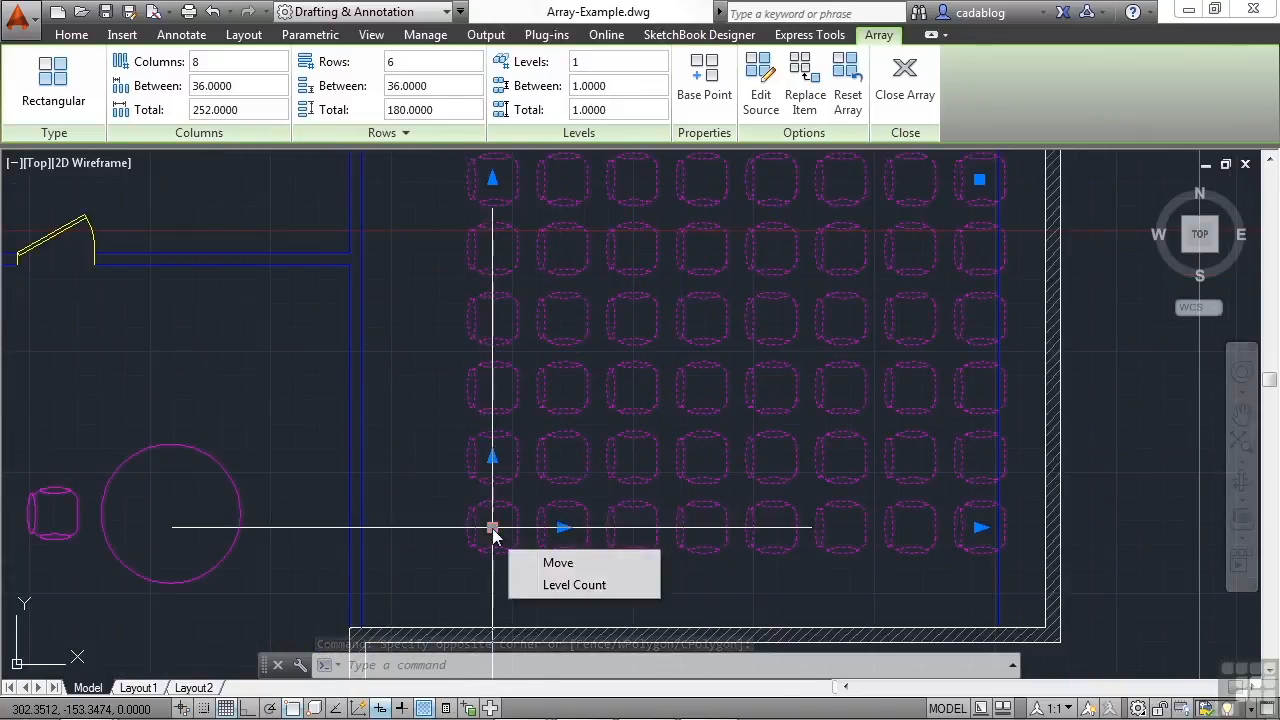
left_click(550, 563)
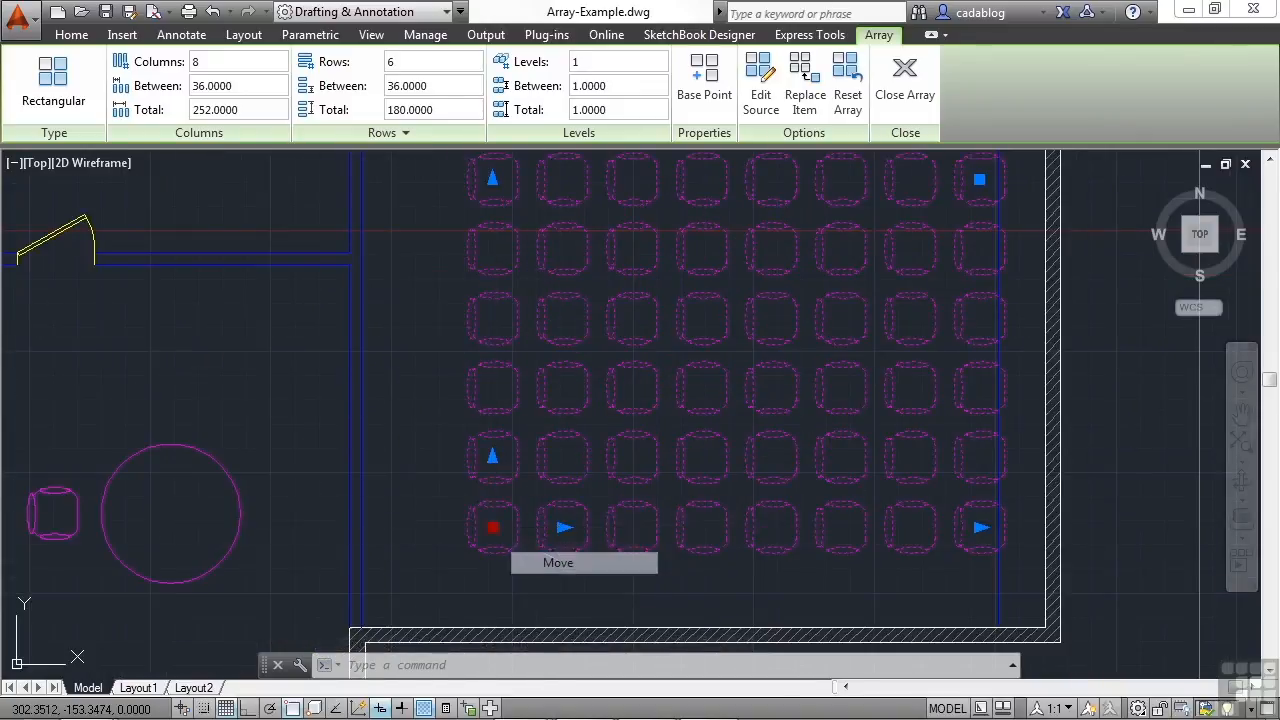
left_click(420, 581)
scroll(500, 500, "down", 2)
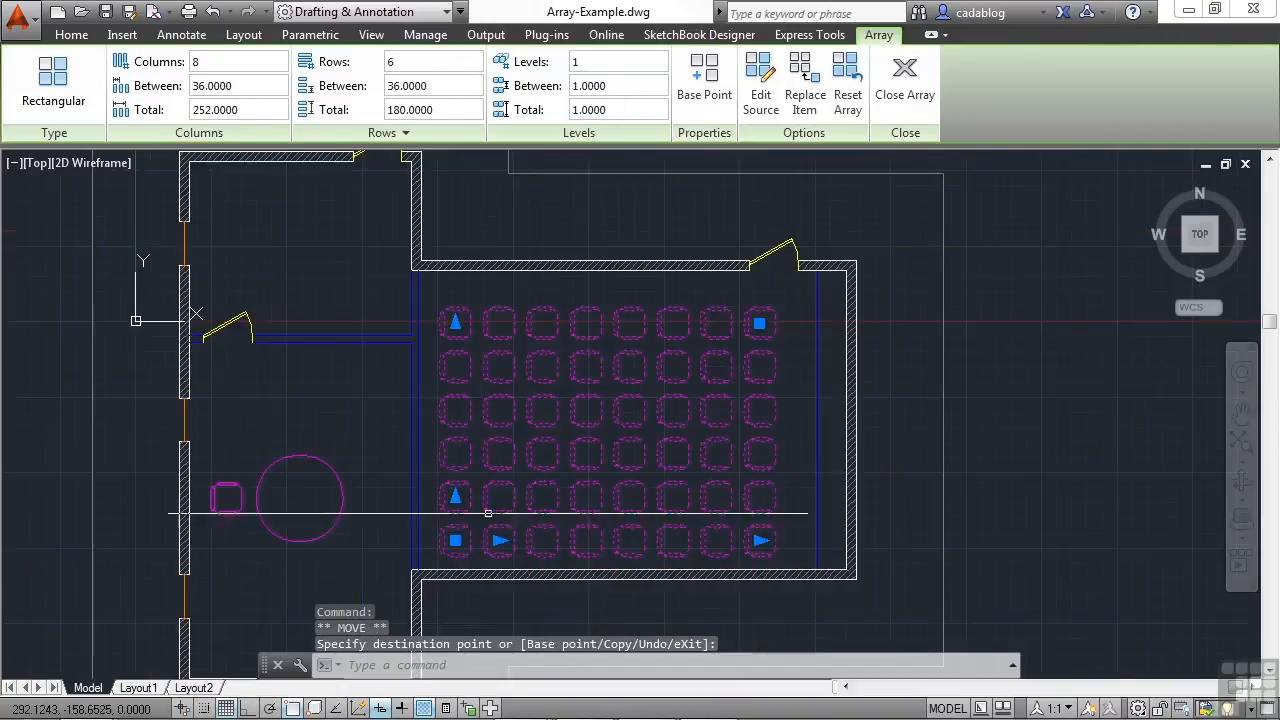
Change the axis angle of the chair array's columns so the rows slope slightly upward to the right, and deselect the array
scroll(493, 500, "up", 2)
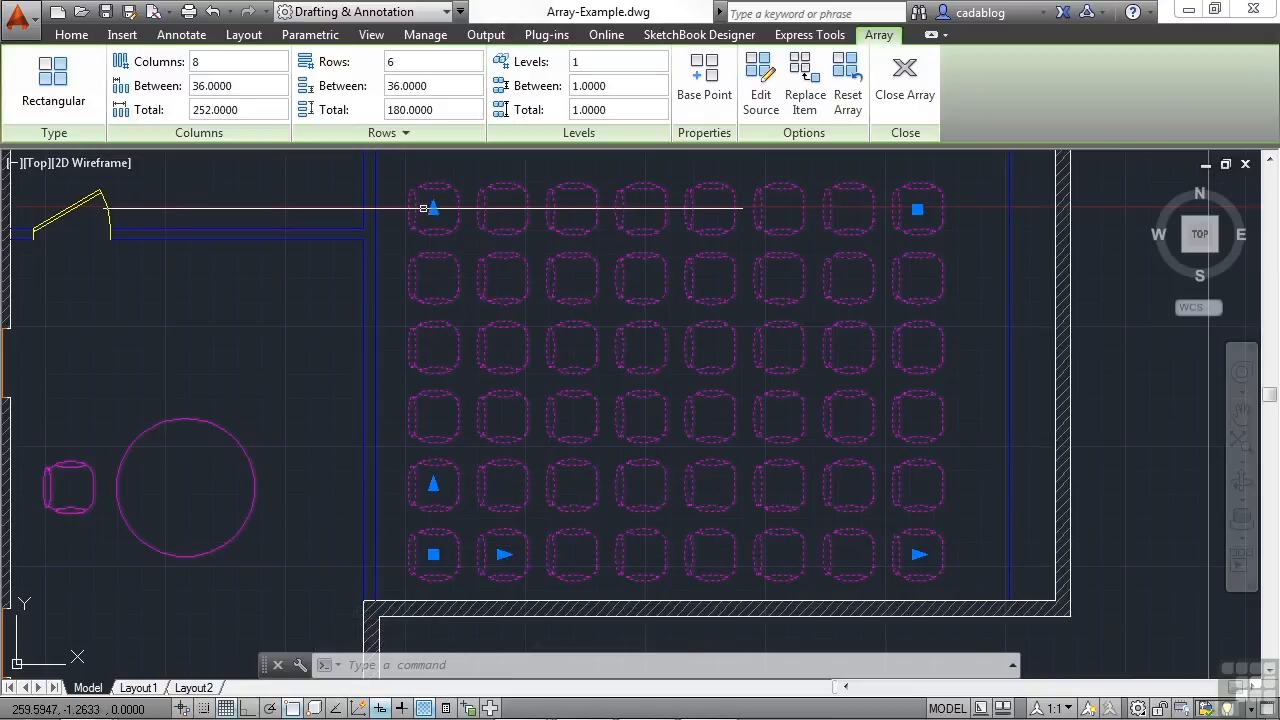
mouse_move(433, 210)
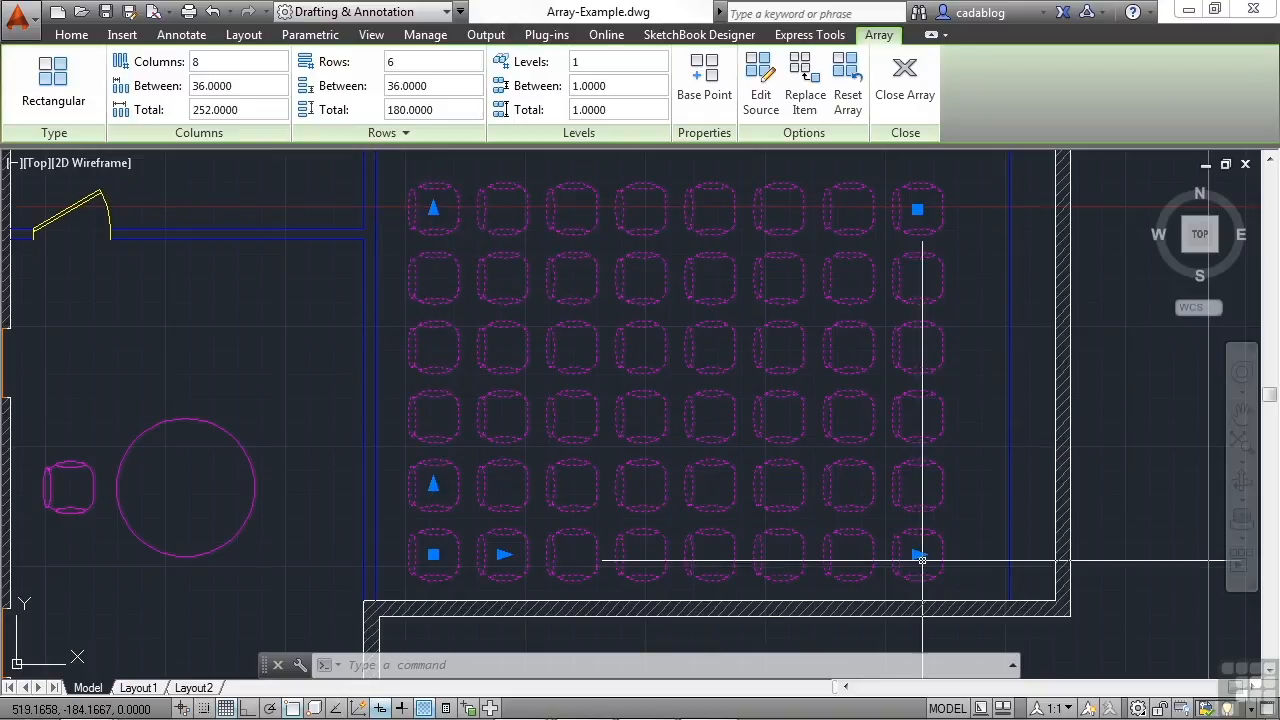
mouse_move(920, 558)
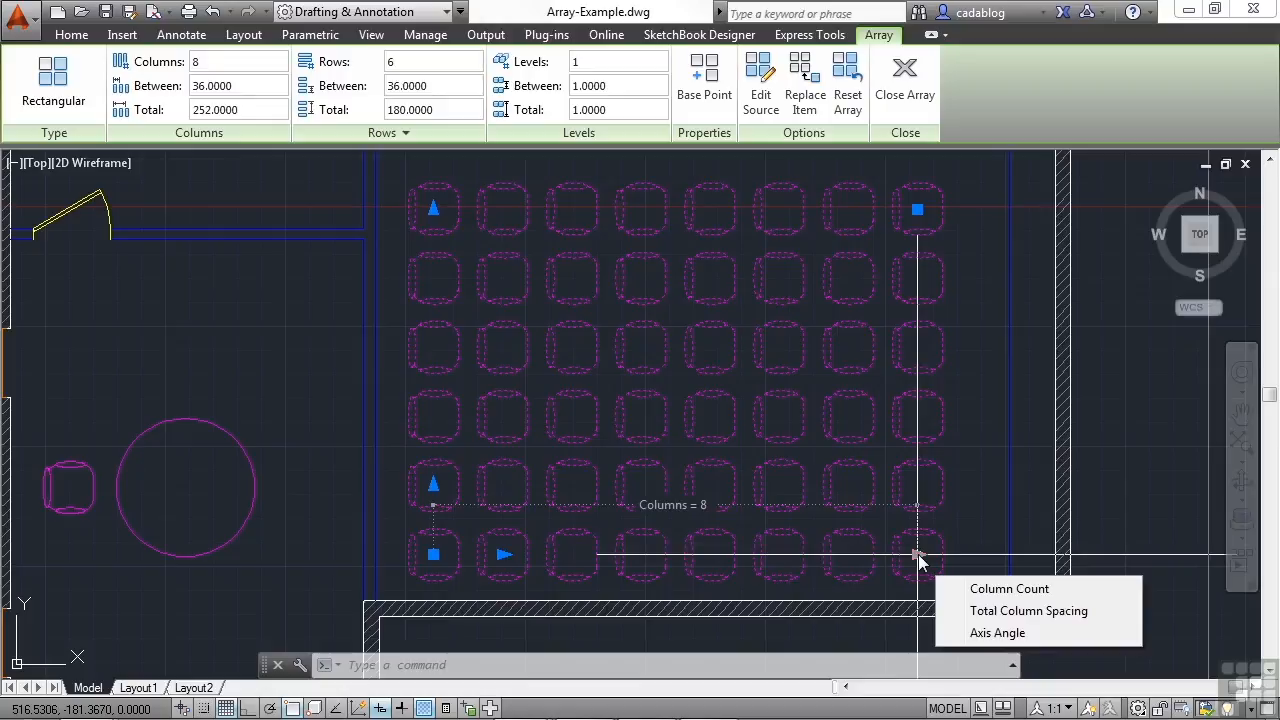
left_click(1029, 637)
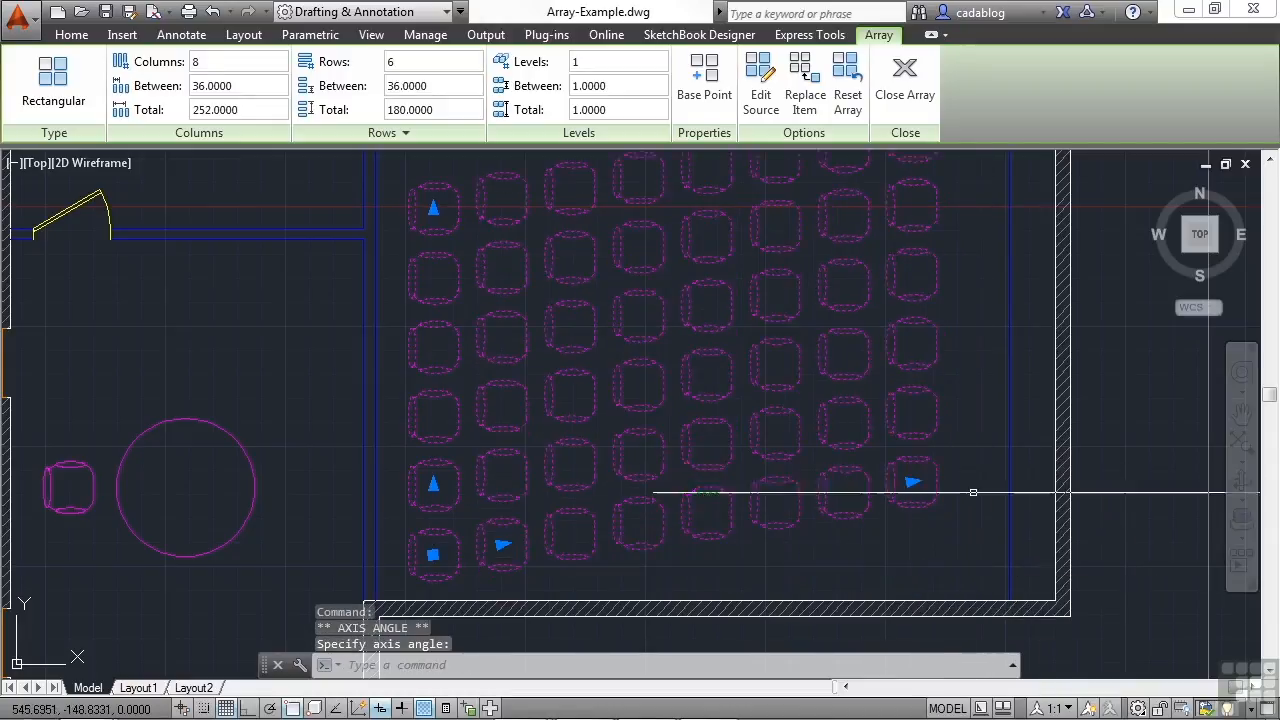
scroll(755, 475, "down", 2)
key("Escape")
key("Escape")
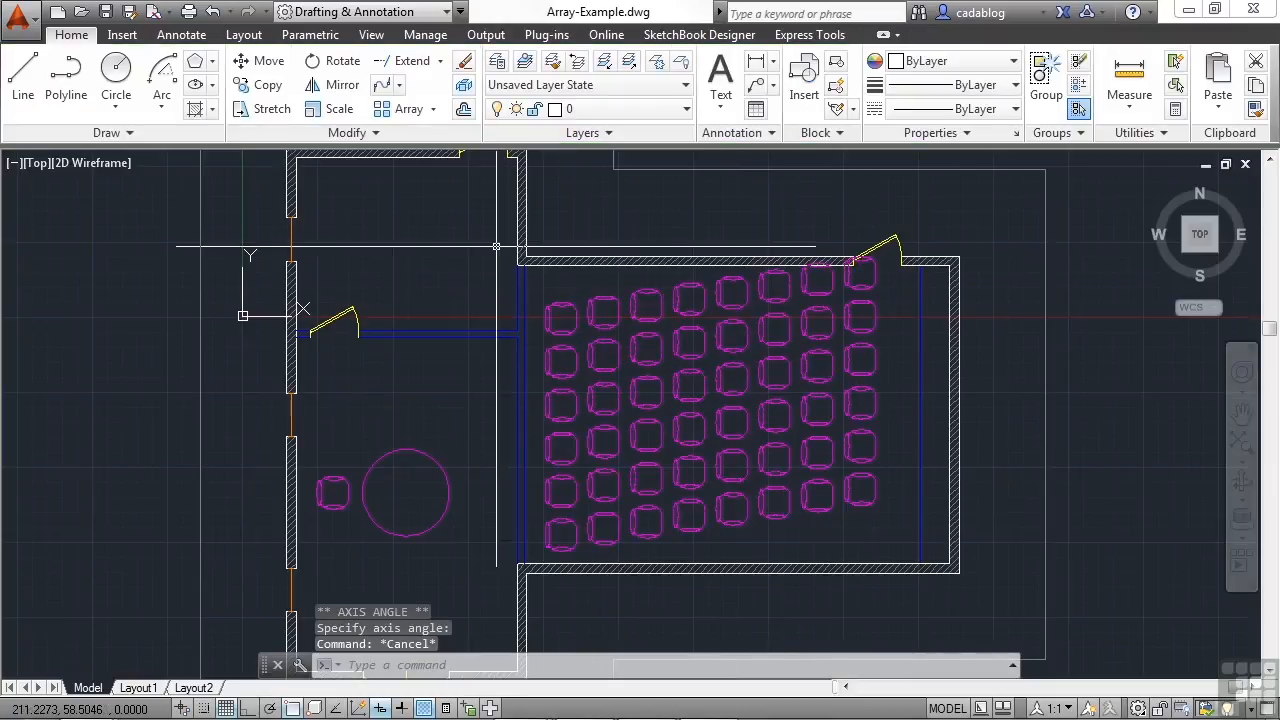